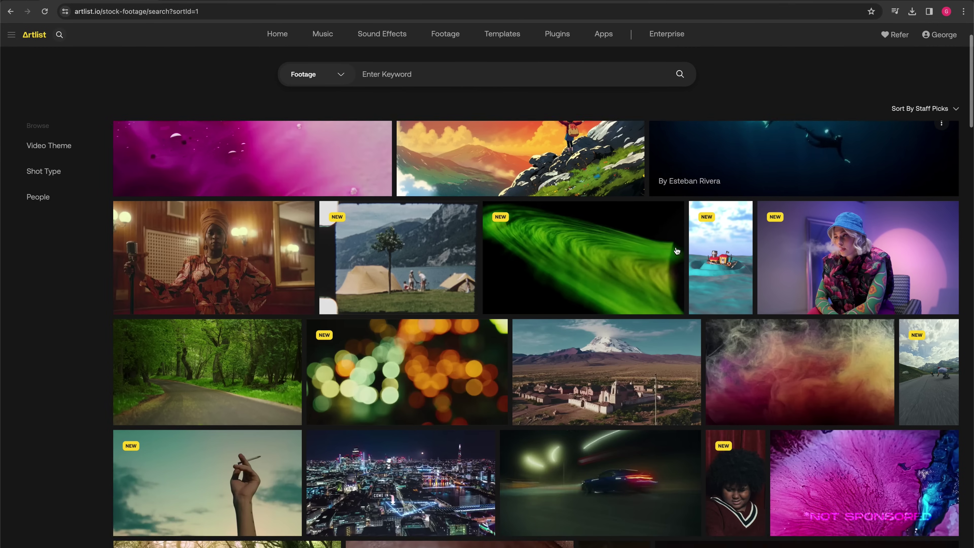
Browse the stock footage library and filter the clips by the Aerials video theme
scroll(675, 248, "down", 5)
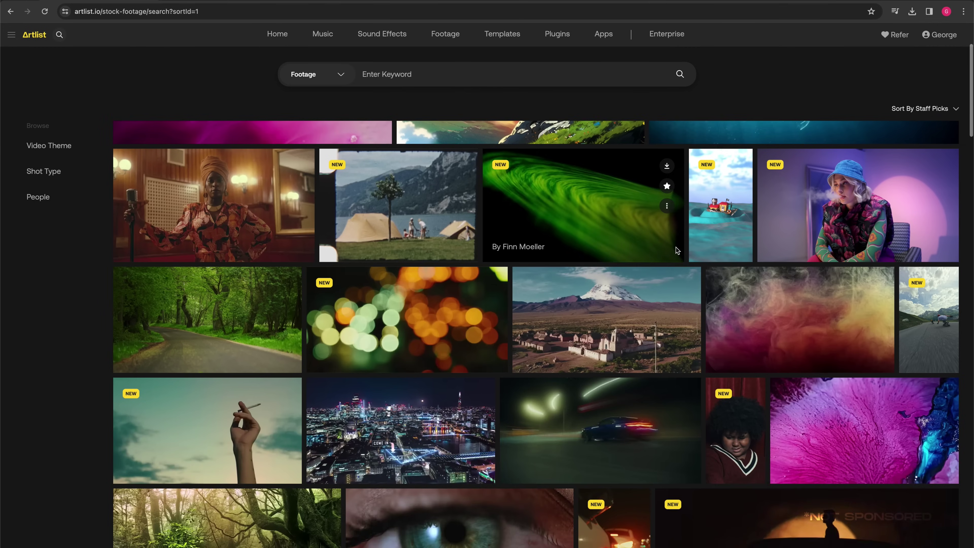
scroll(675, 249, "down", 2)
scroll(676, 249, "down", 5)
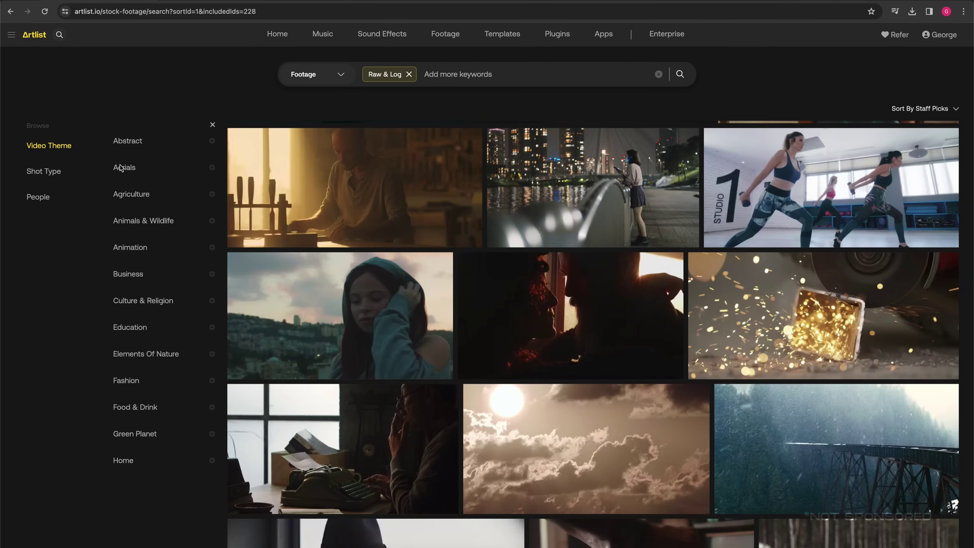
left_click(121, 172)
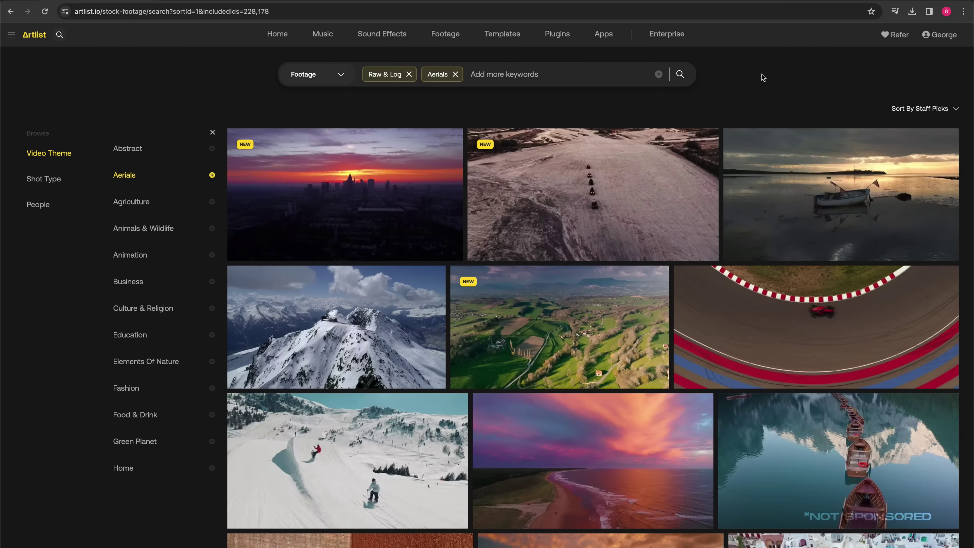
scroll(832, 202, "down", 4)
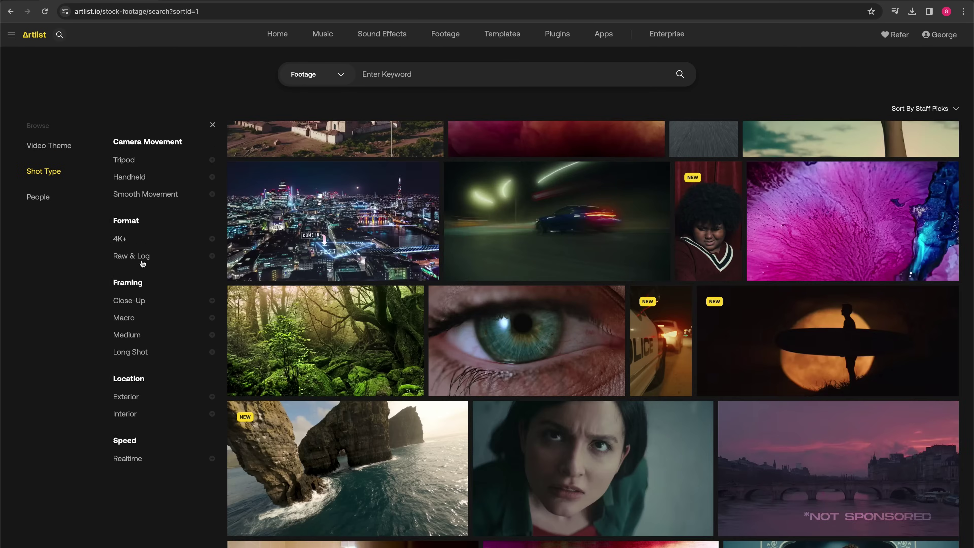
Filter the stock footage by the Raw & Log format and look through the matching clips
left_click(142, 264)
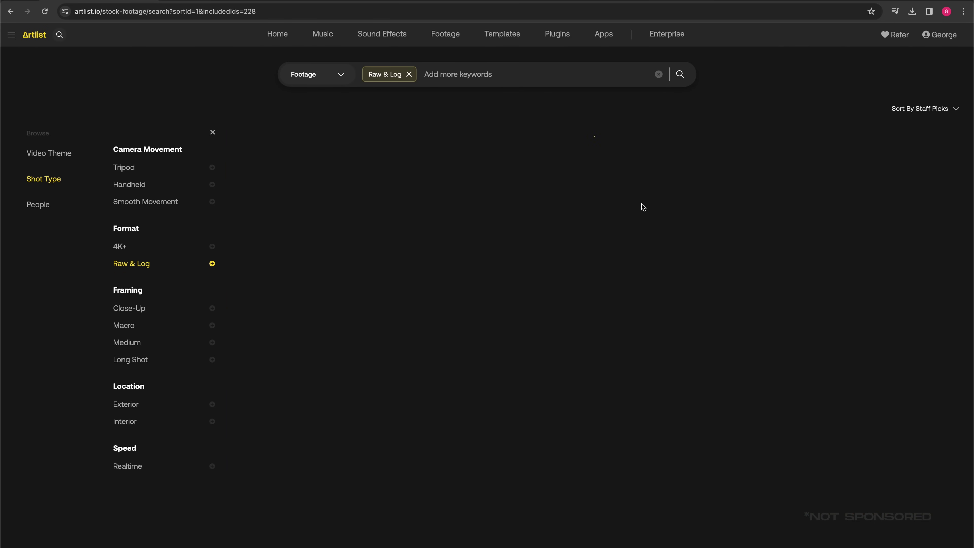
scroll(643, 207, "down", 6)
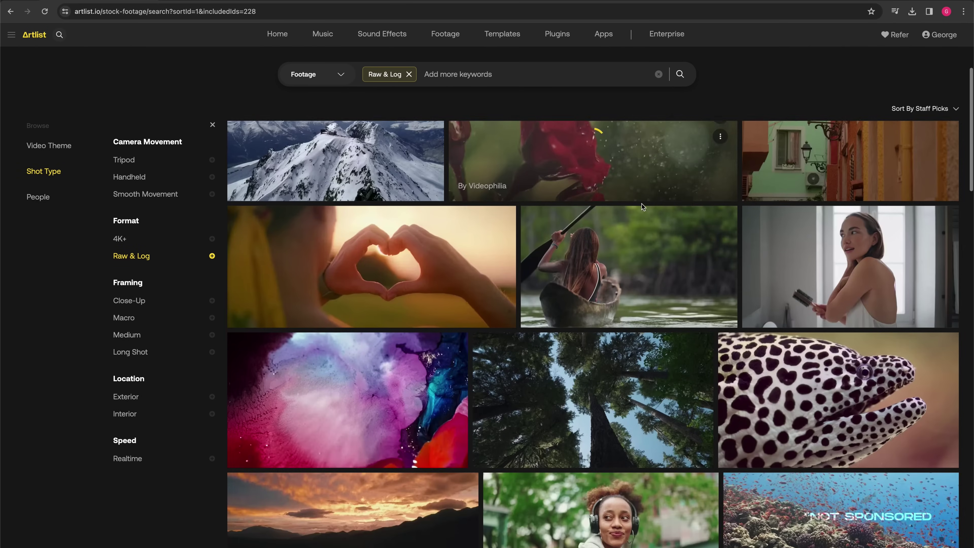
scroll(642, 207, "down", 9)
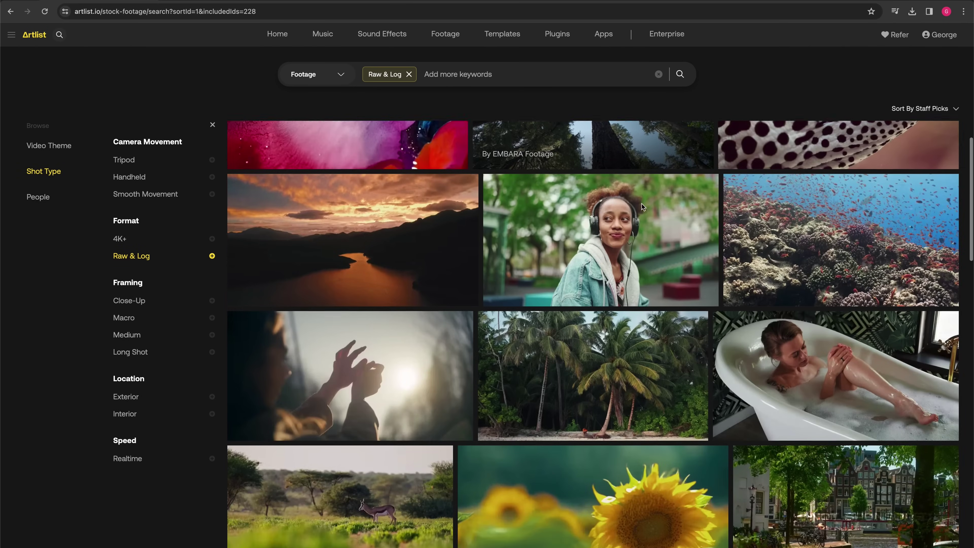
scroll(641, 203, "down", 2)
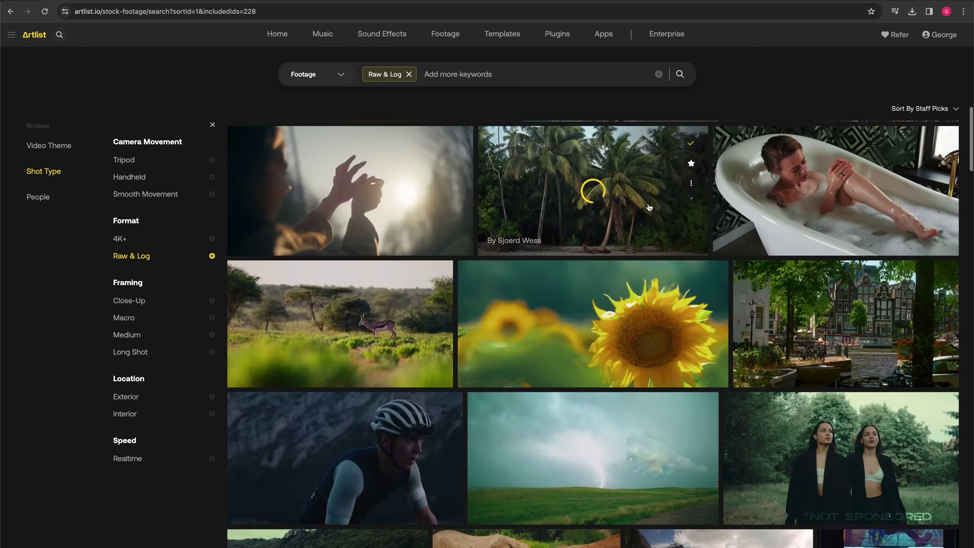
Open the clip of the woman in the bathtub and review its details, available formats and related clips
left_click(781, 183)
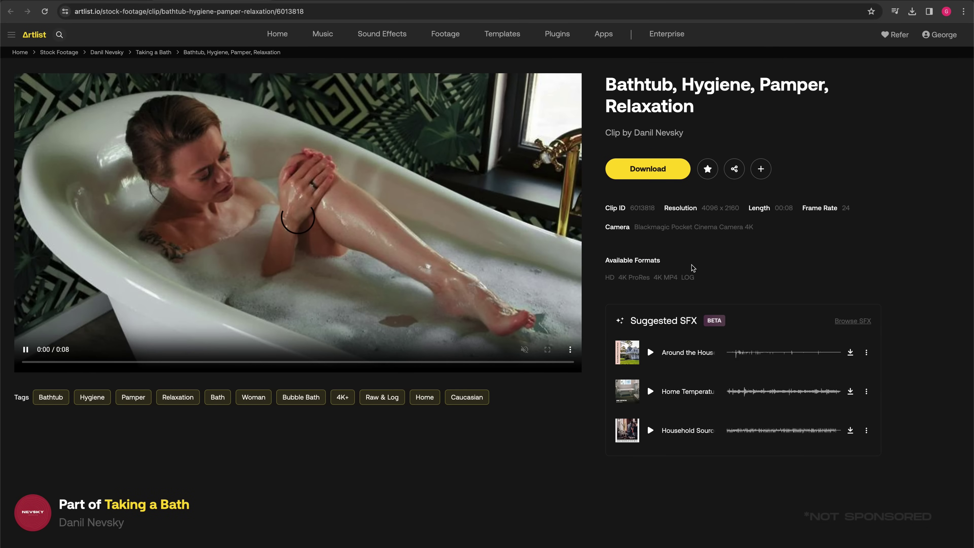
scroll(692, 267, "down", 5)
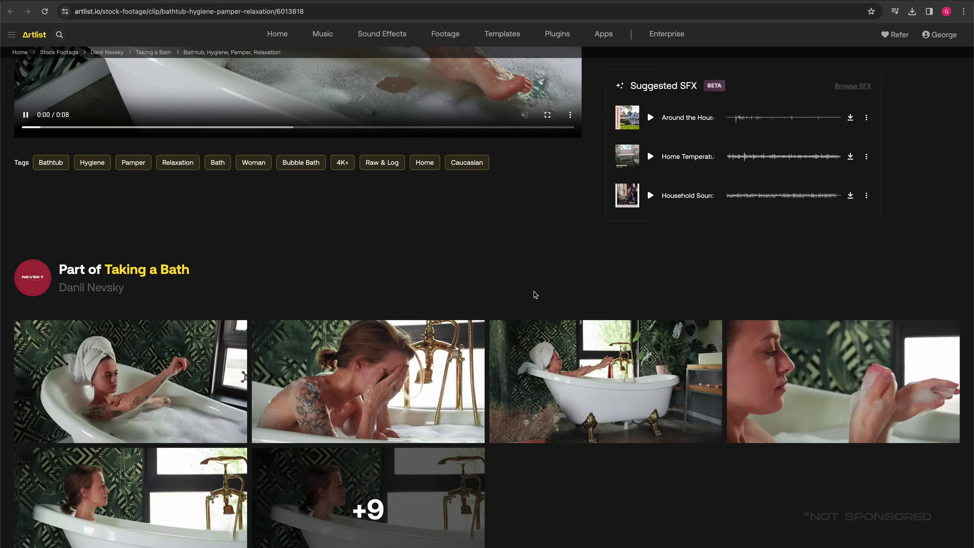
scroll(532, 293, "up", 5)
scroll(535, 294, "up", 2)
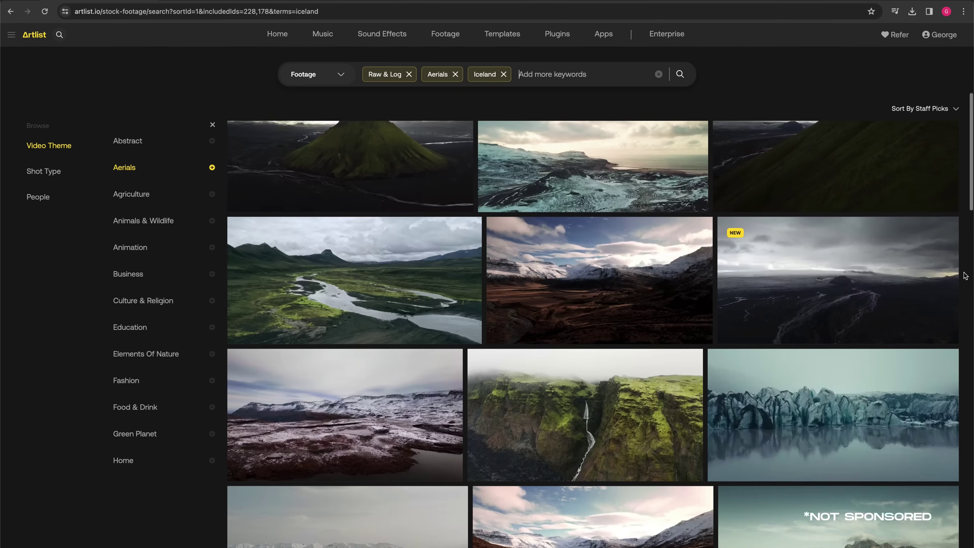
Look through the Raw & Log aerial footage of Iceland
scroll(964, 275, "down", 2)
scroll(964, 276, "down", 4)
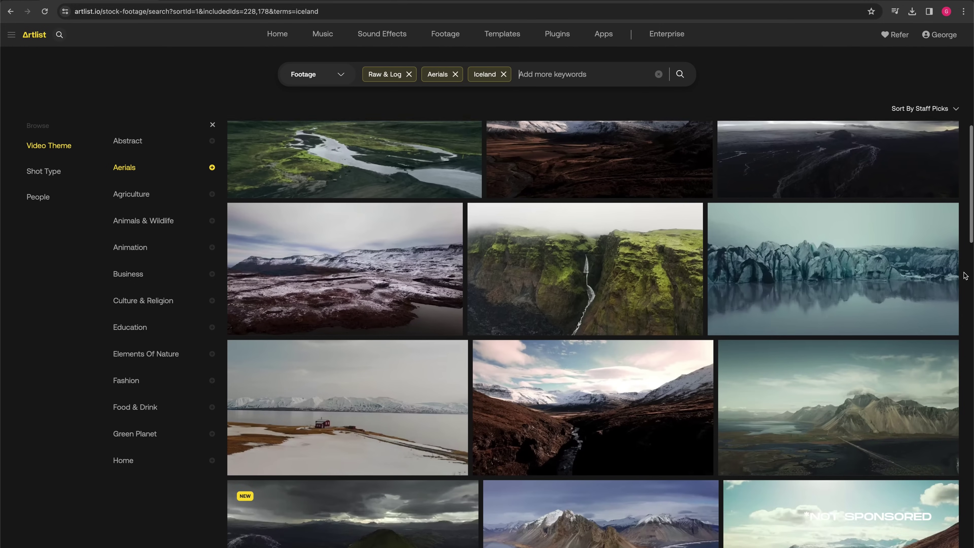
scroll(964, 275, "down", 3)
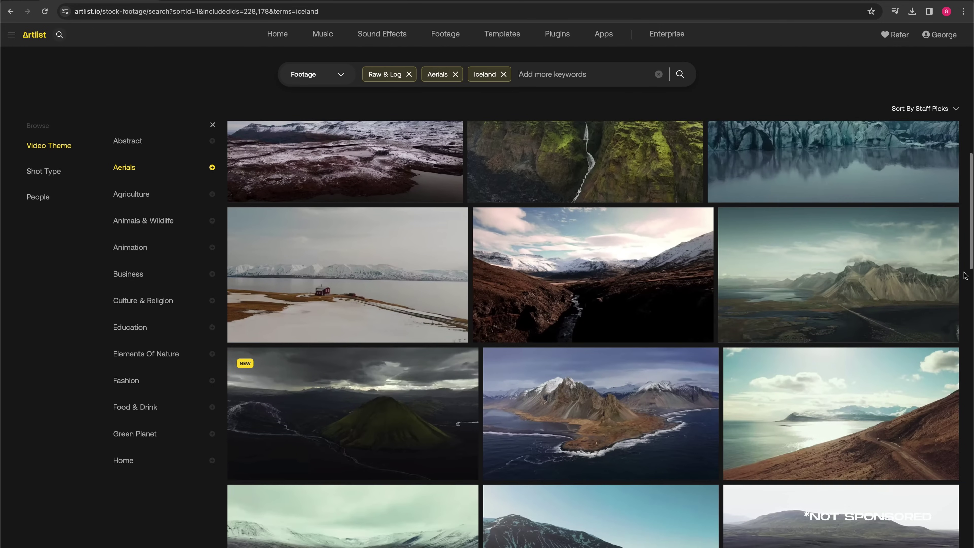
scroll(964, 275, "down", 1)
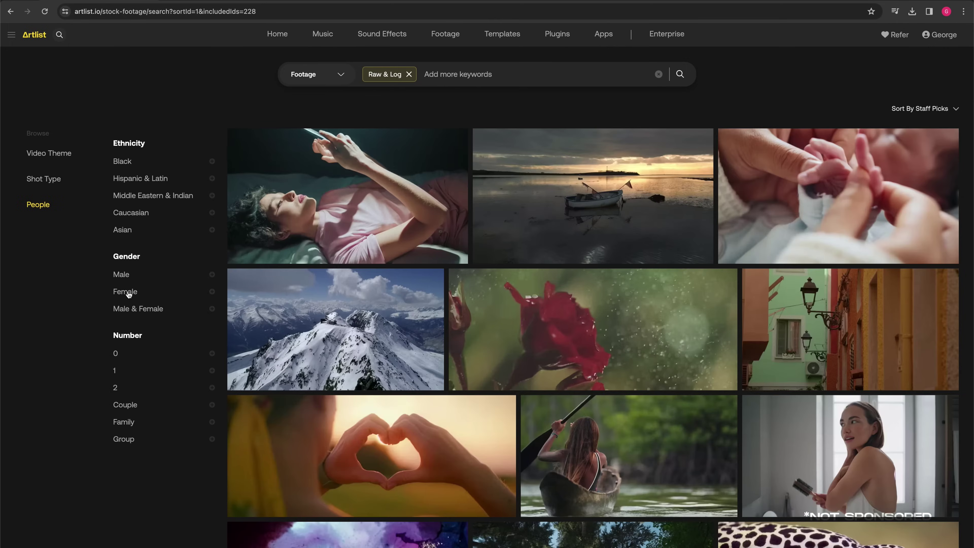
Add the Female gender filter to the Raw & Log search and look through the clips
left_click(129, 294)
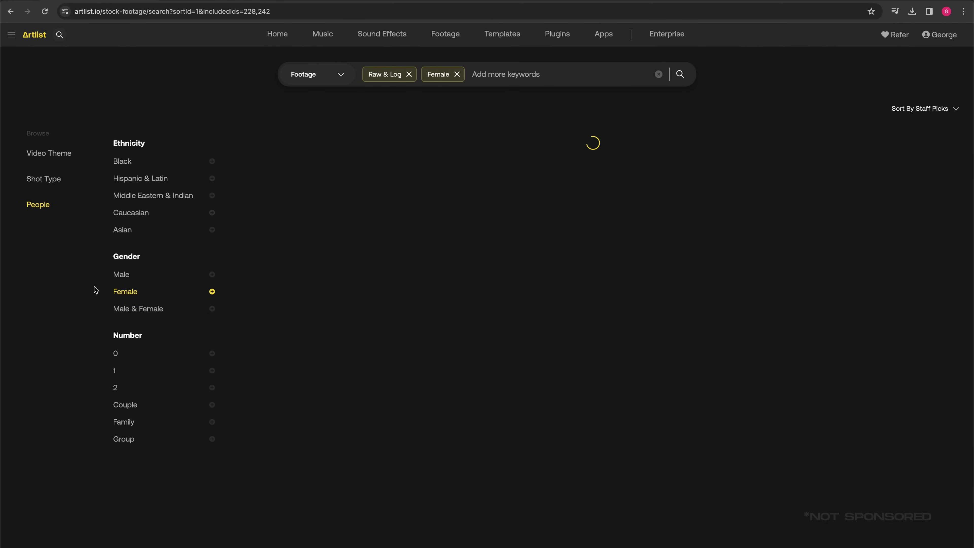
scroll(90, 299, "down", 1)
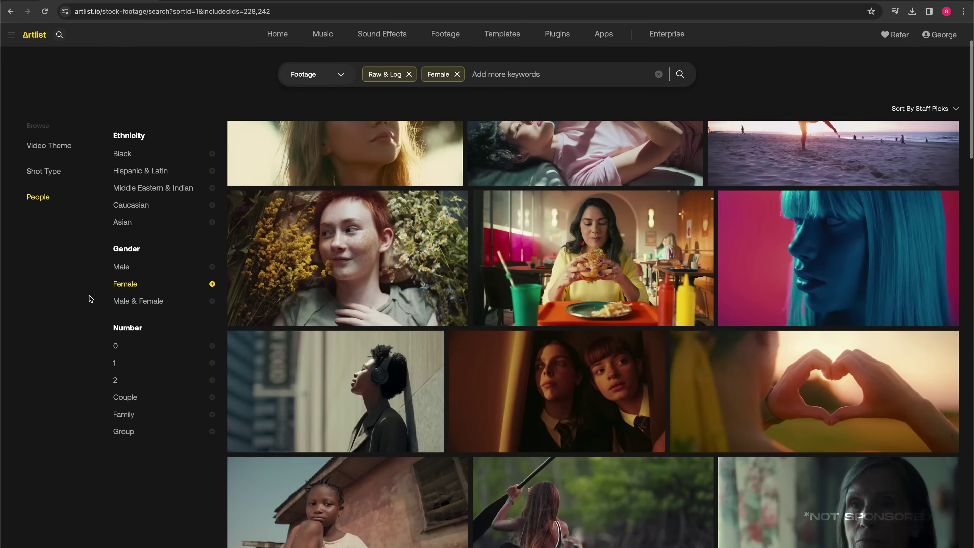
scroll(90, 299, "down", 3)
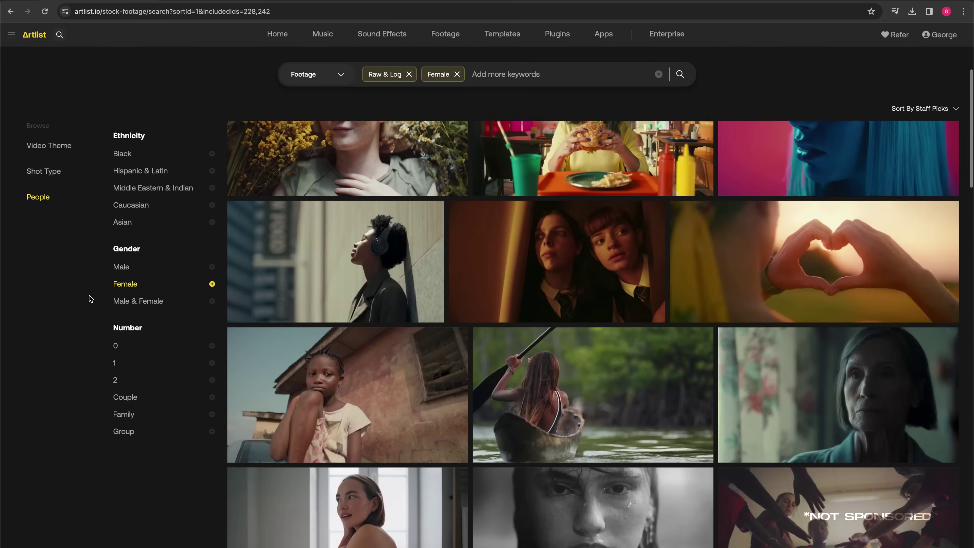
scroll(91, 299, "down", 2)
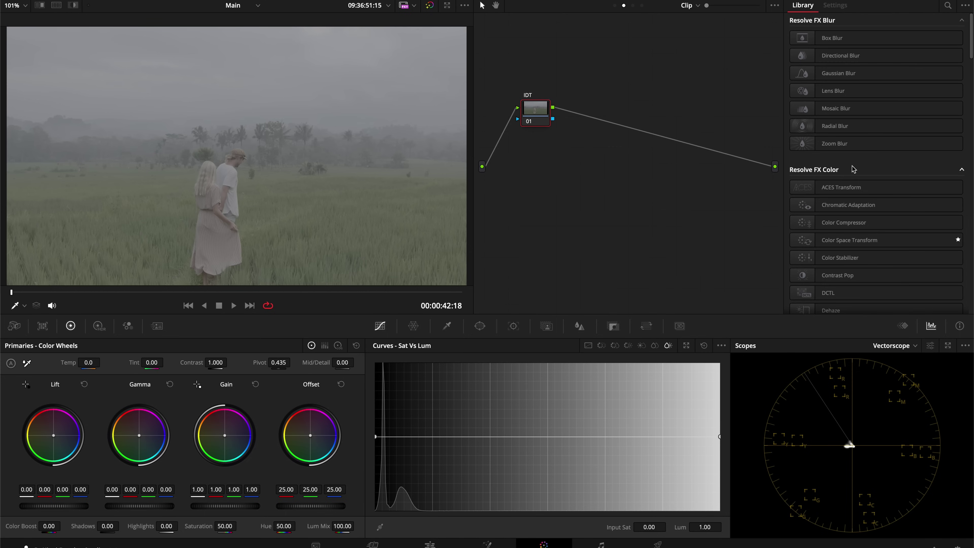
Apply a Color Space Transform to the IDT node with output color space DaVinci Wide Gamut and output gamma DaVinci Intermediate
left_click_drag(847, 240, 536, 109)
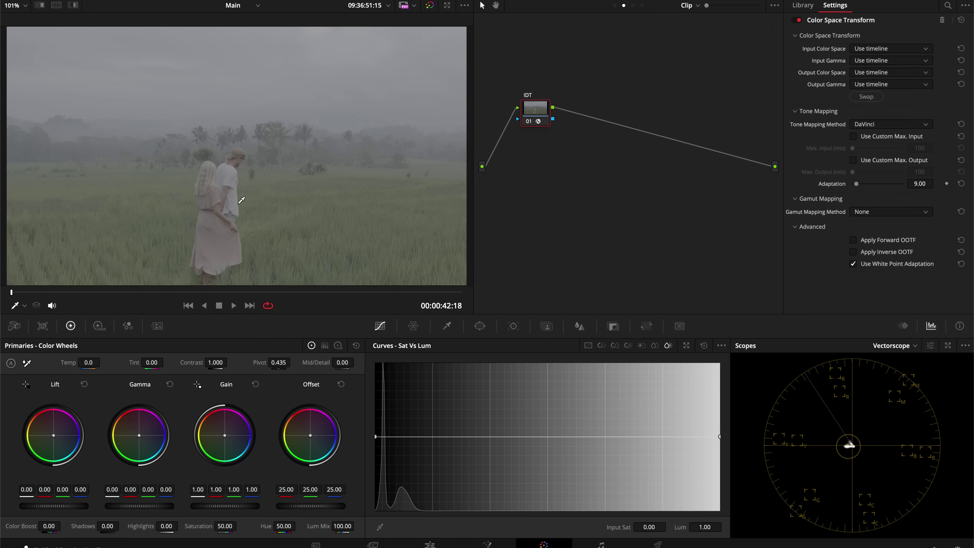
left_click(905, 72)
left_click(901, 86)
left_click(903, 84)
left_click(898, 88)
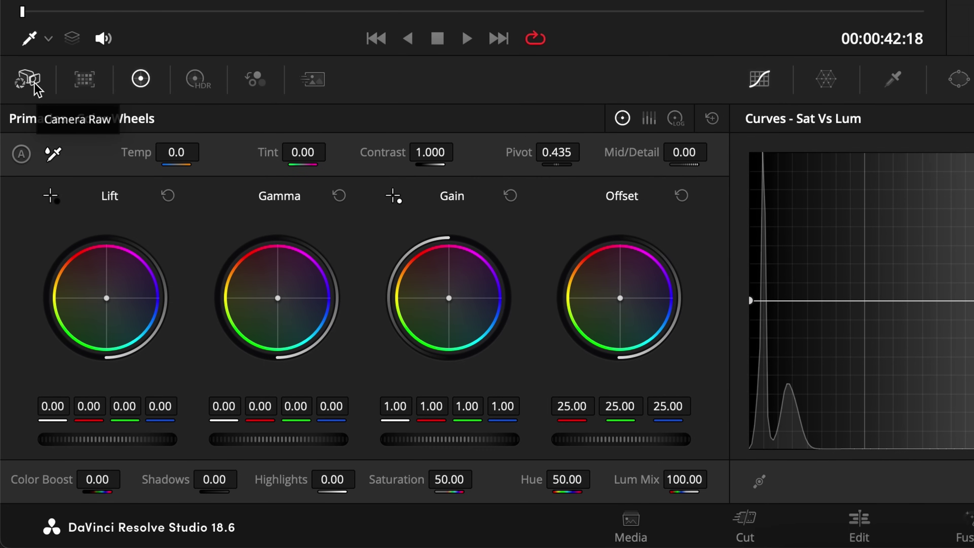
Show the clip's Camera Raw settings and check the input color spaces offered by the Color Space Transform
left_click(27, 80)
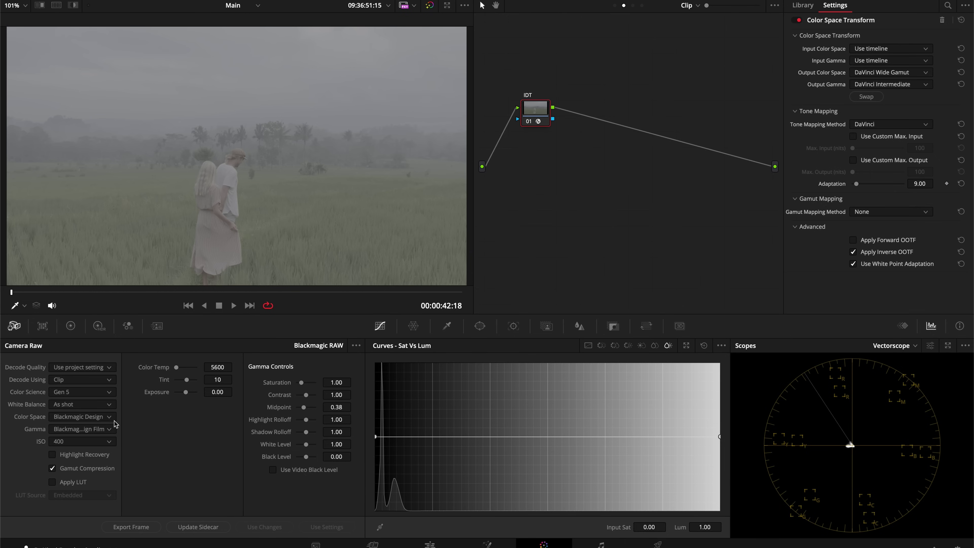
left_click(889, 48)
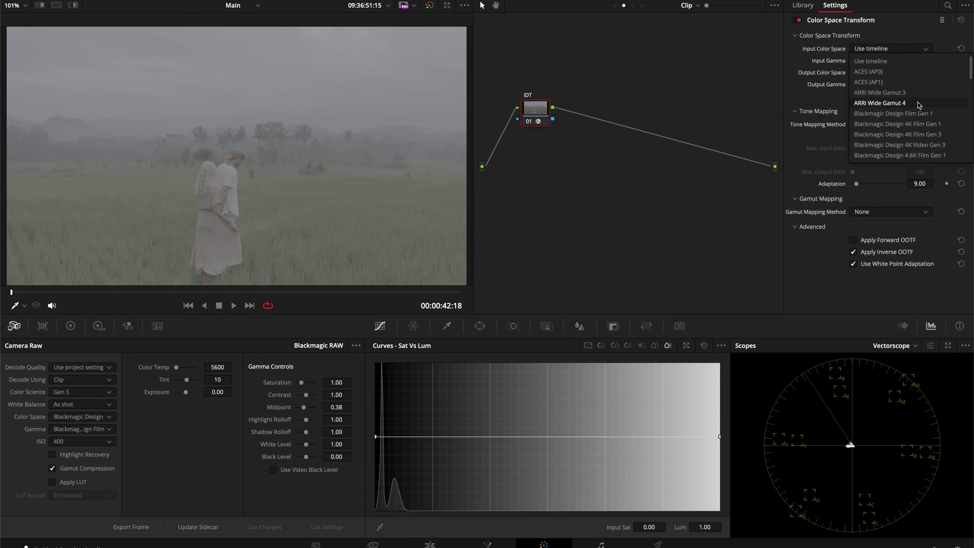
scroll(915, 116, "down", 3)
scroll(915, 115, "up", 2)
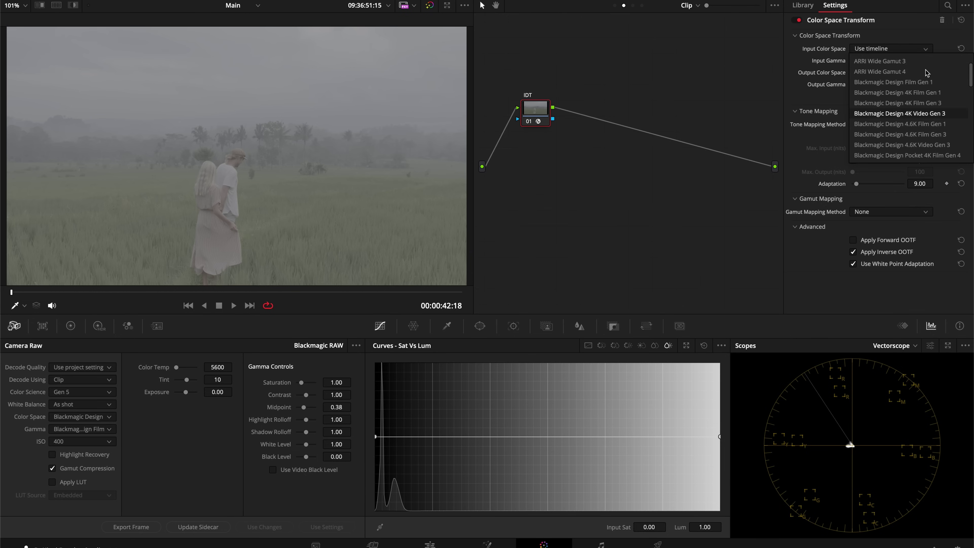
left_click(744, 100)
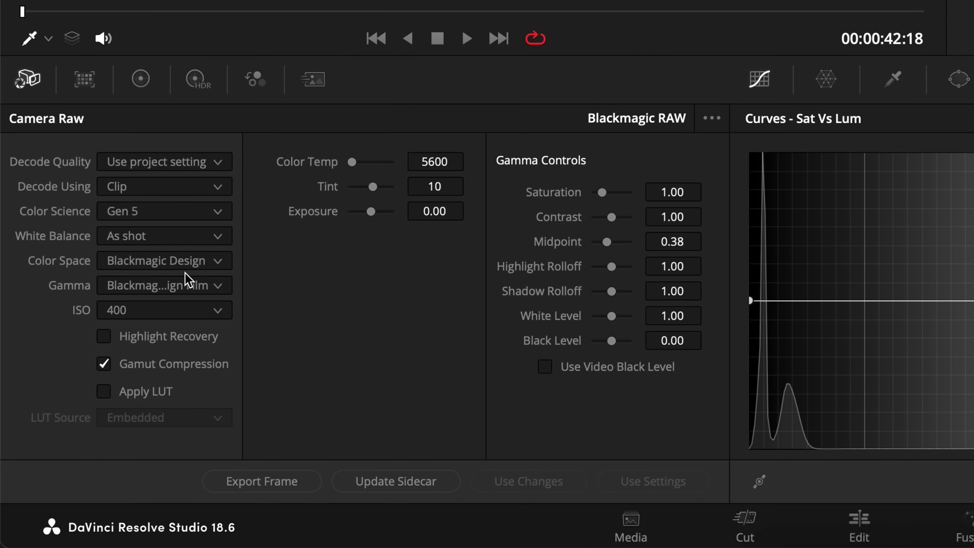
Set the Camera Raw color space and gamma, plus the transform's input color space and gamma, to DaVinci Wide Gamut and DaVinci Intermediate
left_click(95, 418)
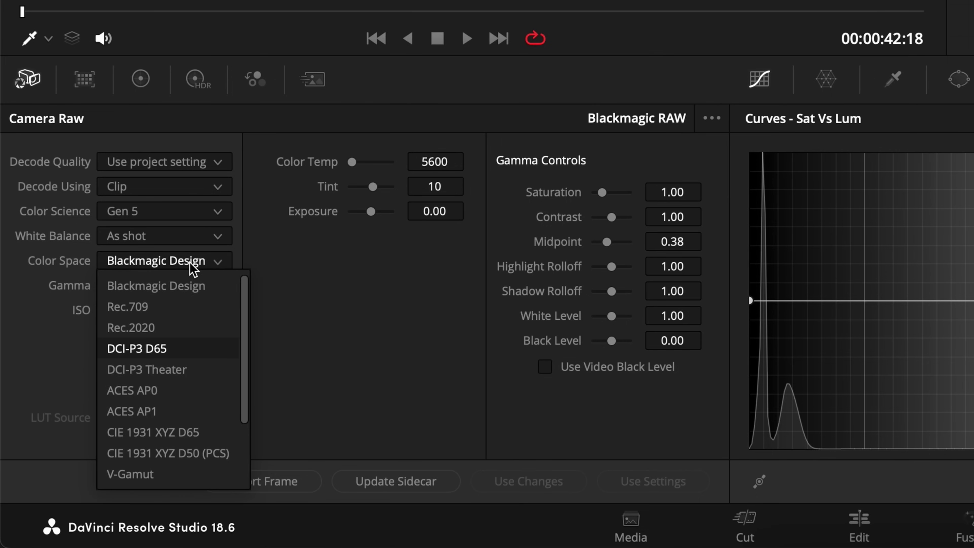
scroll(172, 384, "down", 2)
left_click(153, 453)
left_click(167, 285)
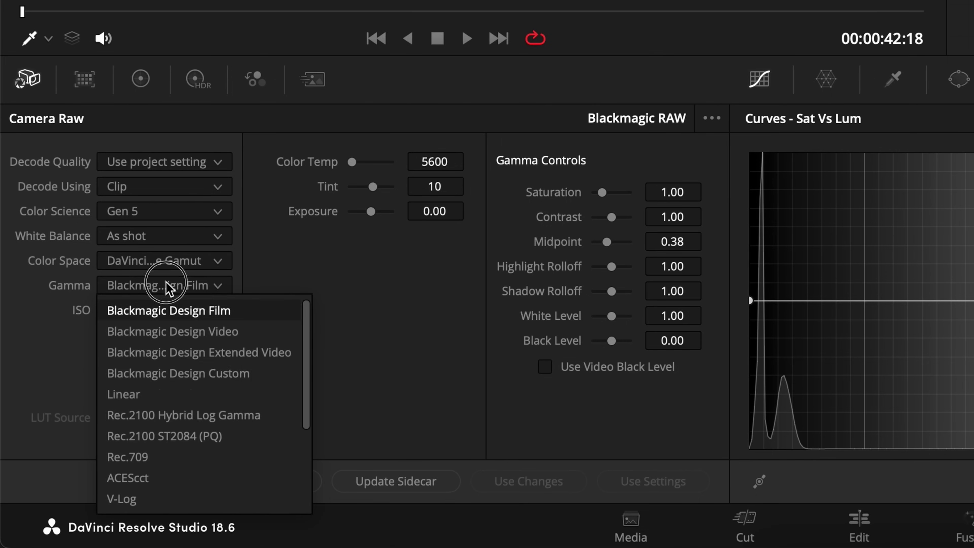
scroll(255, 378, "down", 3)
left_click(207, 458)
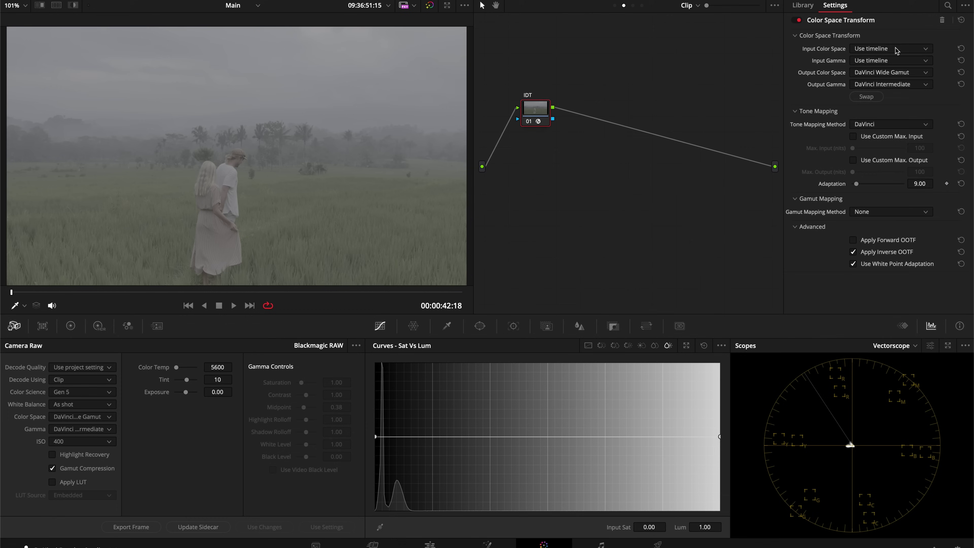
left_click(895, 49)
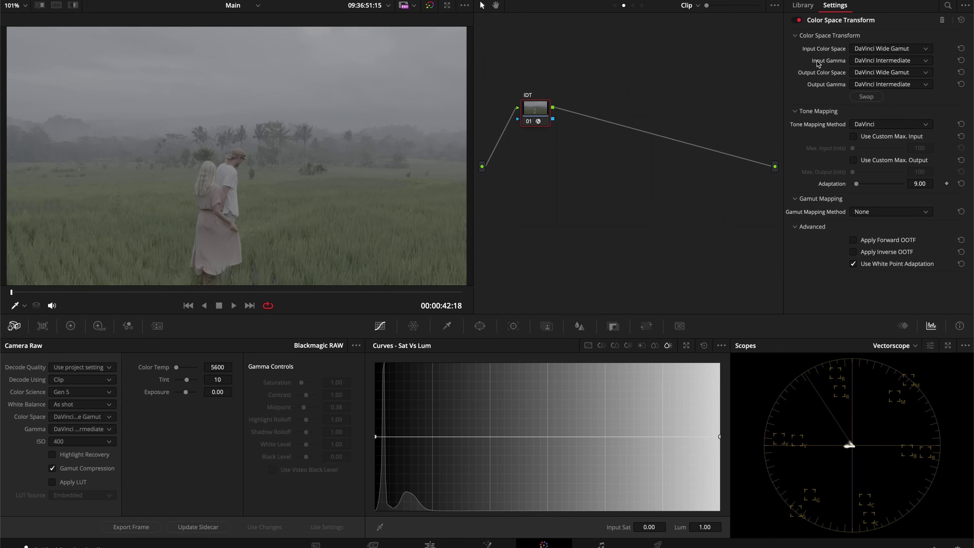
Add a serial node after the IDT node and copy the IDT node's Color Space Transform onto it
key("alt+s")
left_click_drag(582, 124, 648, 123)
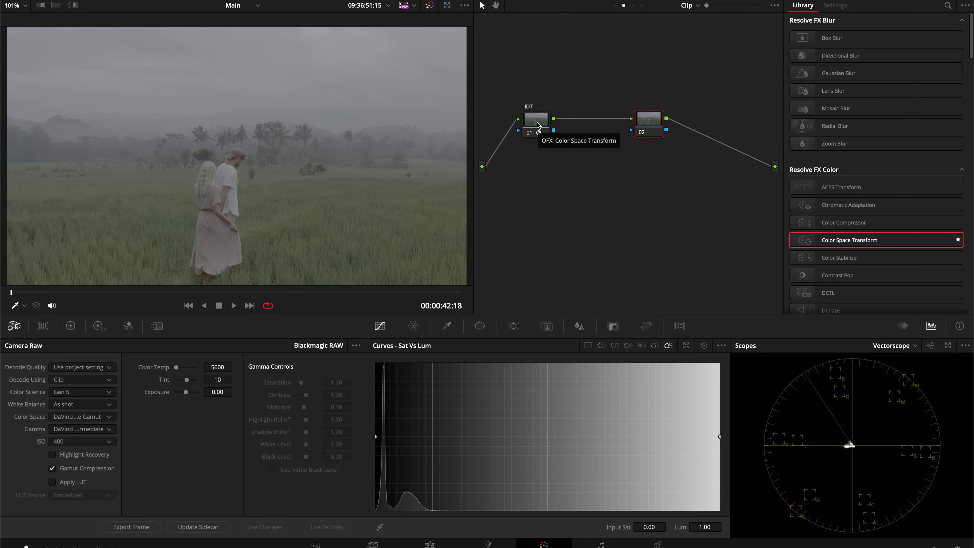
left_click_drag(537, 122, 652, 121)
left_click(655, 121)
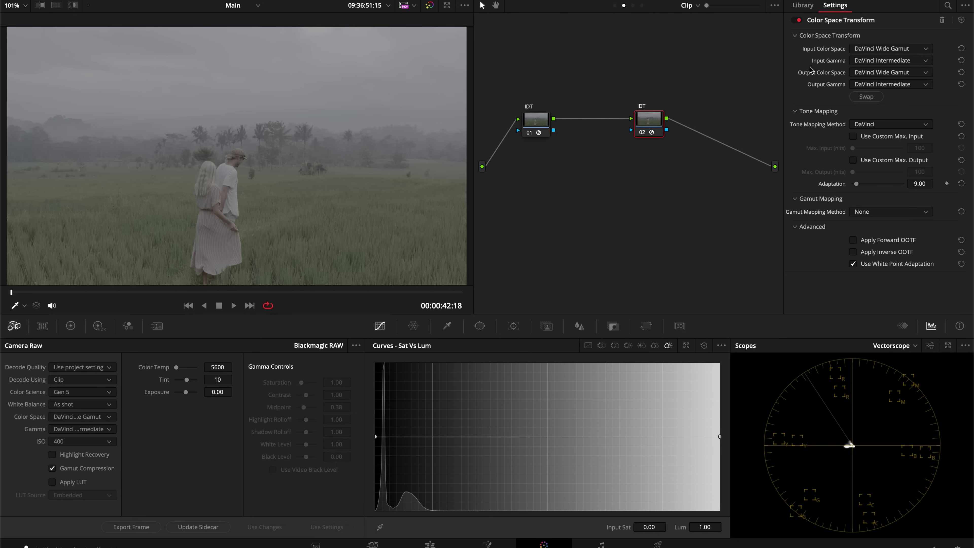
Set the second node's Color Space Transform to output color space Rec.709 and output gamma Rec.709-A
left_click(875, 75)
left_click(876, 75)
left_click(879, 86)
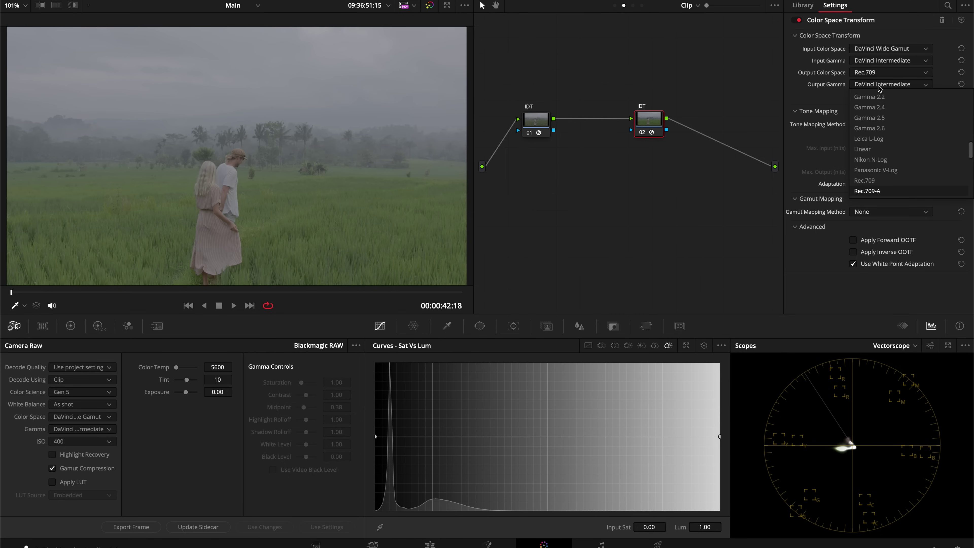
key("Return")
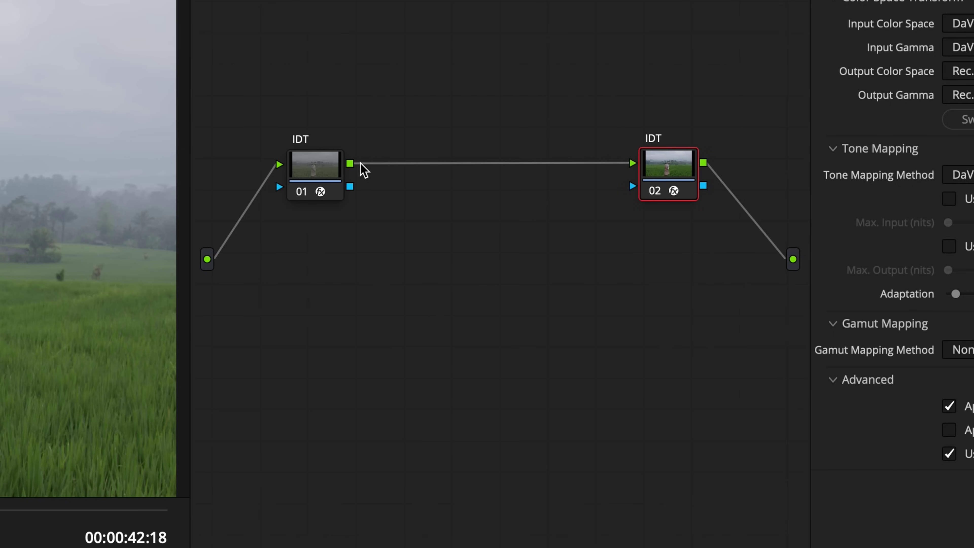
Insert three serial nodes after the first IDT node, ahead of the output transform node
left_click(541, 119)
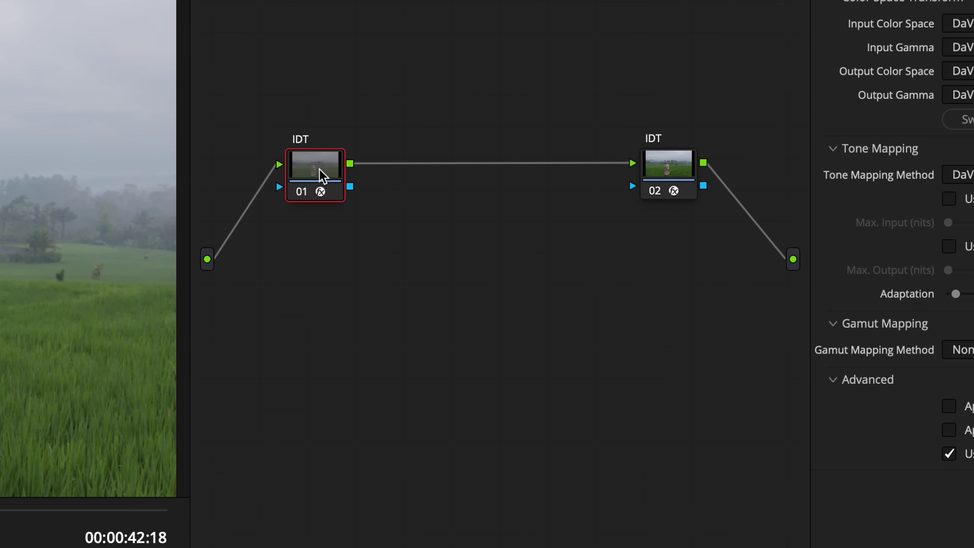
key("alt+s")
key("alt+s")
key("alt+s")
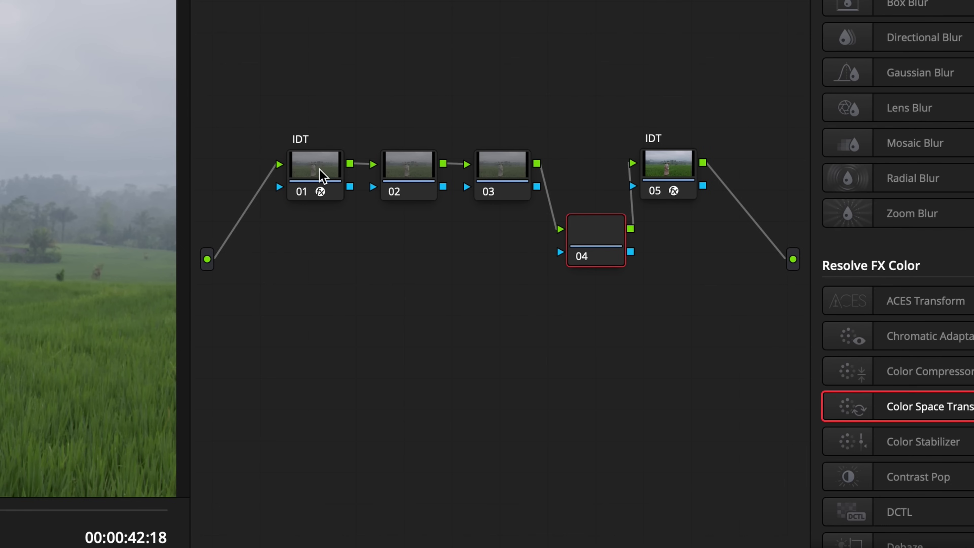
Label node 02 "Primaries"
left_click(402, 175)
key("F2")
type("Primaries")
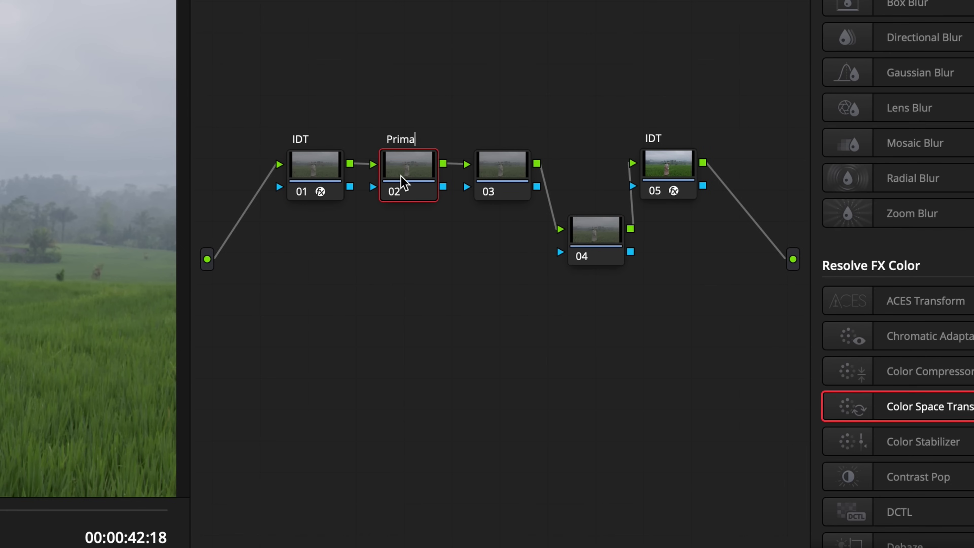
Label node 03 "Windows" and node 04 "Look"
key("Return")
left_click(505, 171)
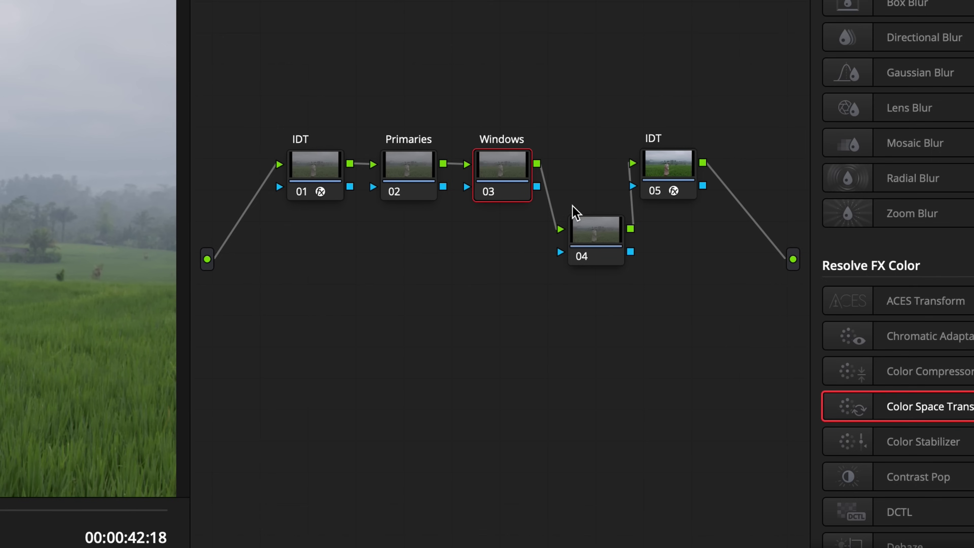
left_click(604, 238)
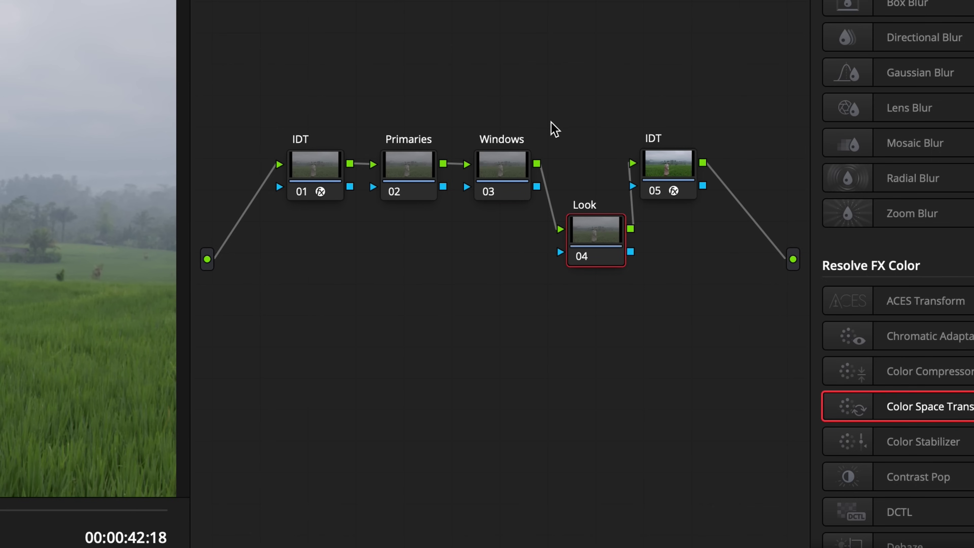
Add a serial node labeled "LUT" after the Look node and clean up the node graph into one row
key("alt+s")
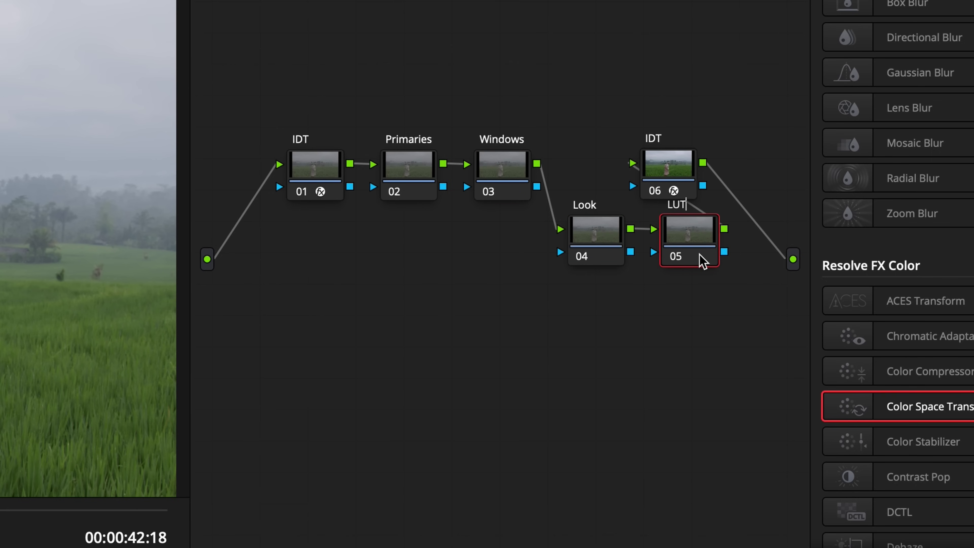
key("Return")
right_click(363, 37)
left_click(429, 244)
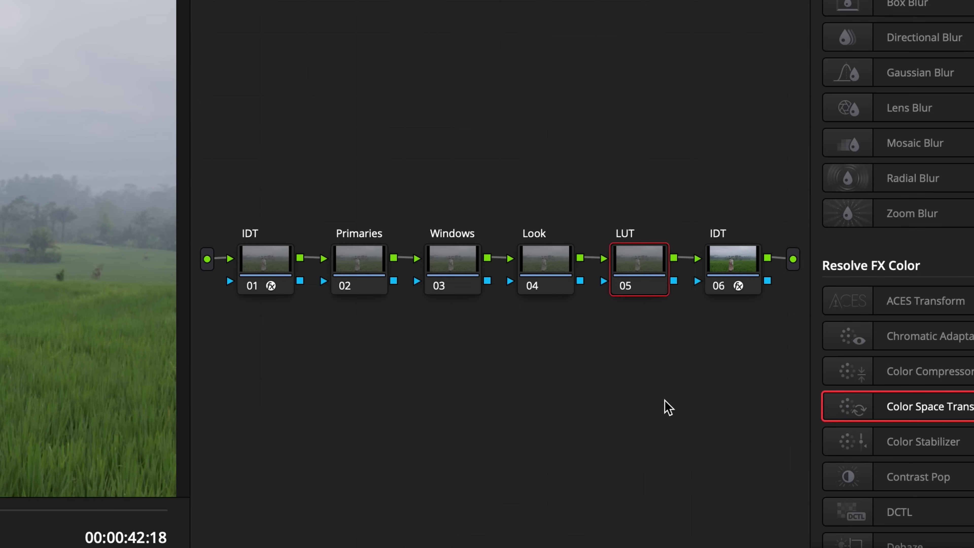
left_click(614, 145)
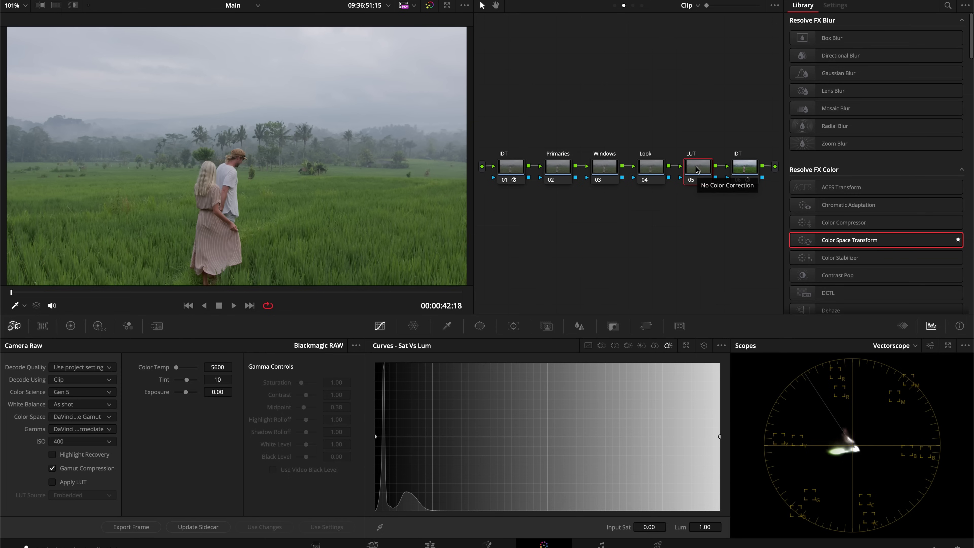
Apply the K83 LUT "01 K83 DWG D55" to the LUT node
right_click(701, 173)
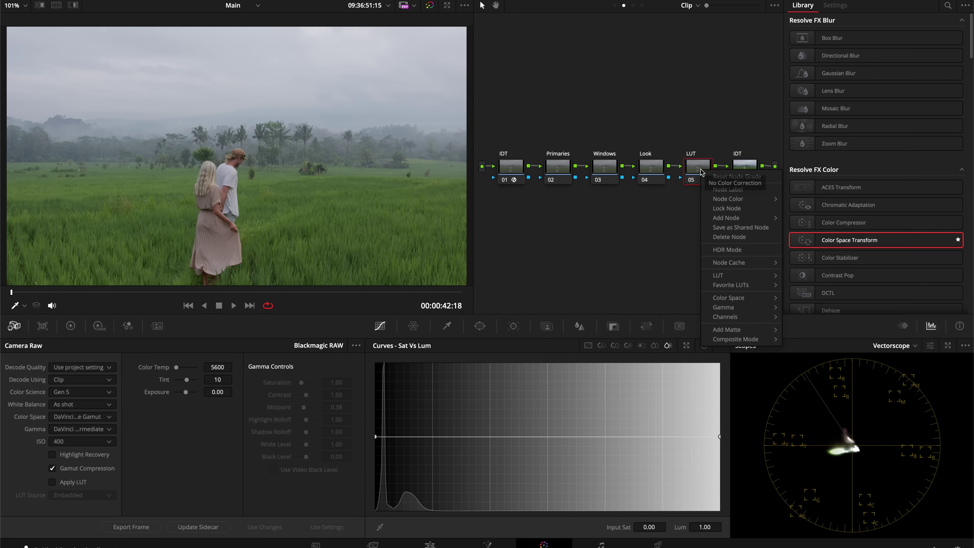
mouse_move(751, 280)
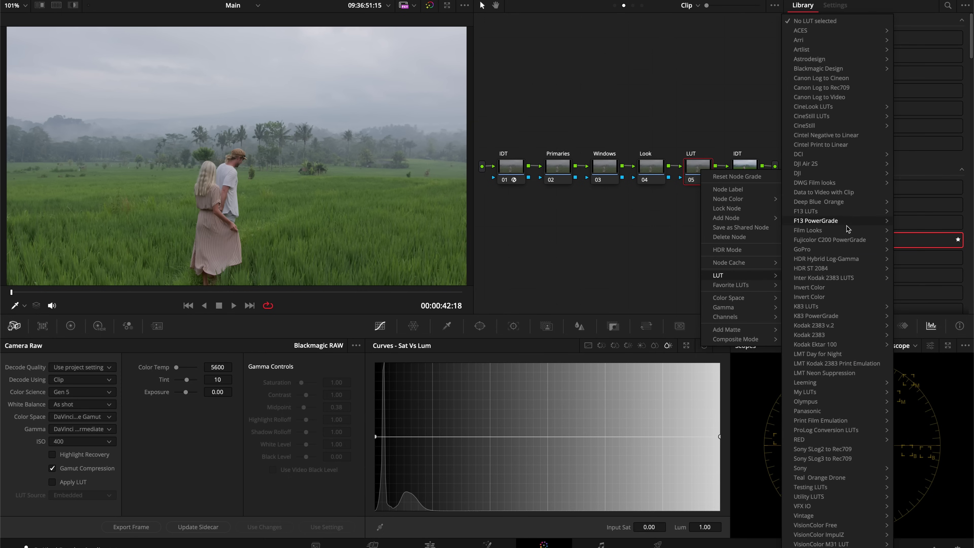
mouse_move(839, 315)
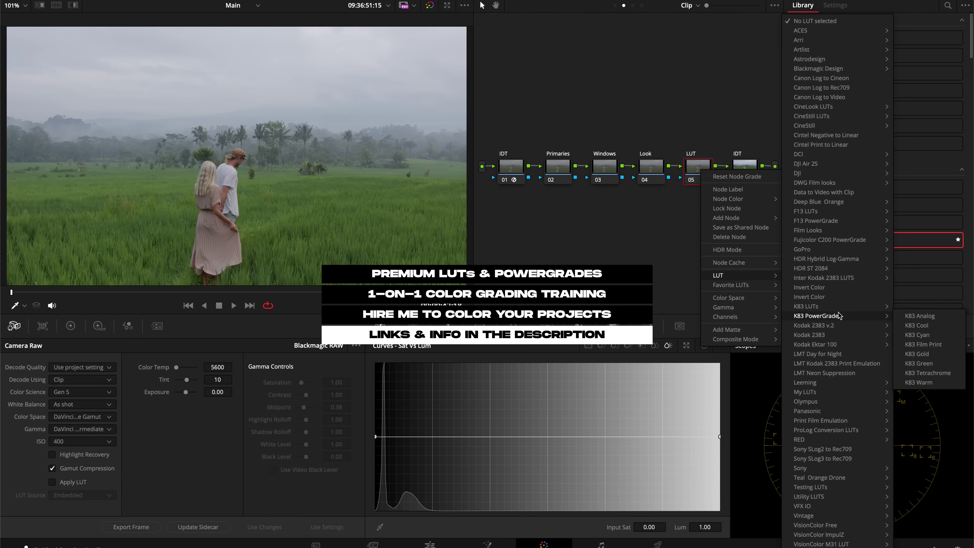
mouse_move(921, 307)
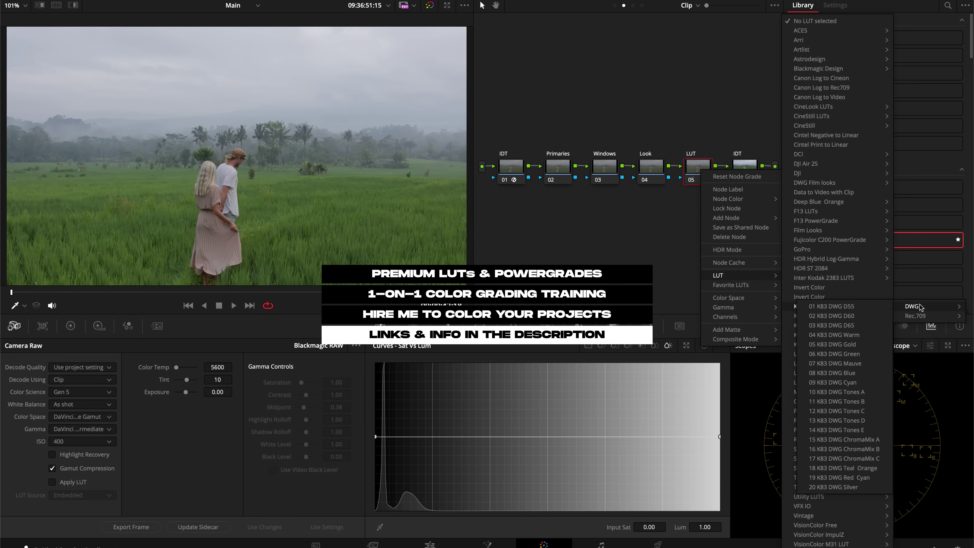
left_click(829, 306)
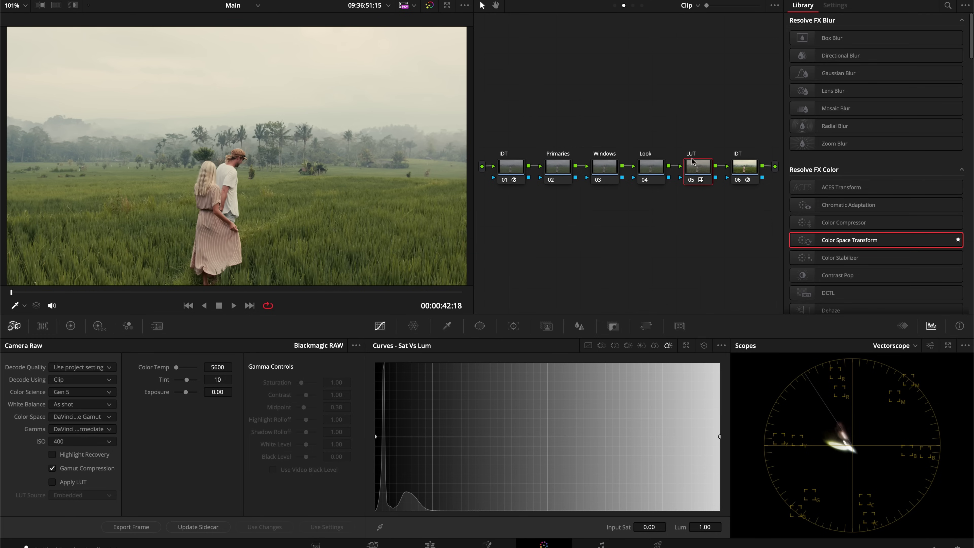
Relabel the final Color Space Transform node "ODT"
left_click(737, 165)
key("F2")
type("ODT")
key("Return")
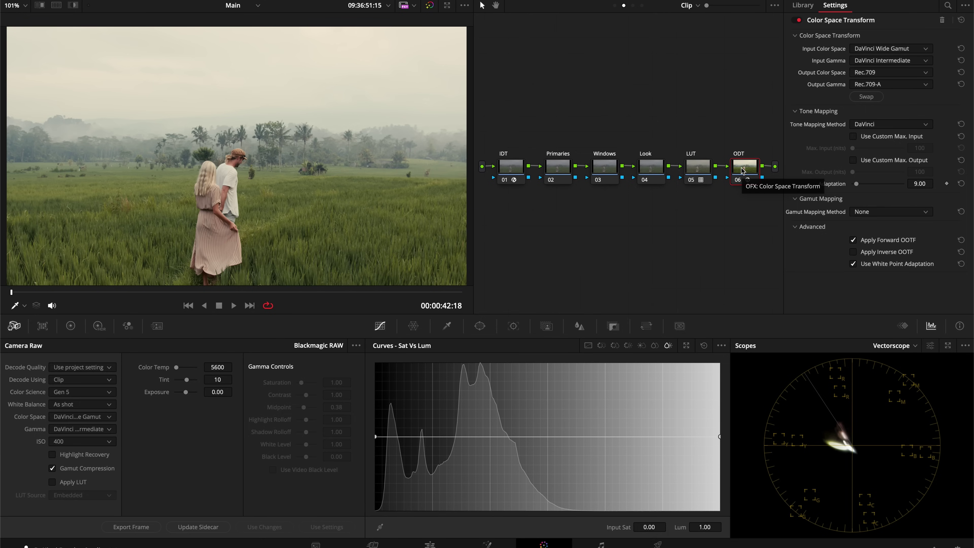
Swap the ODT and LUT nodes so the ODT comes before the LUT
left_click_drag(742, 170, 698, 169)
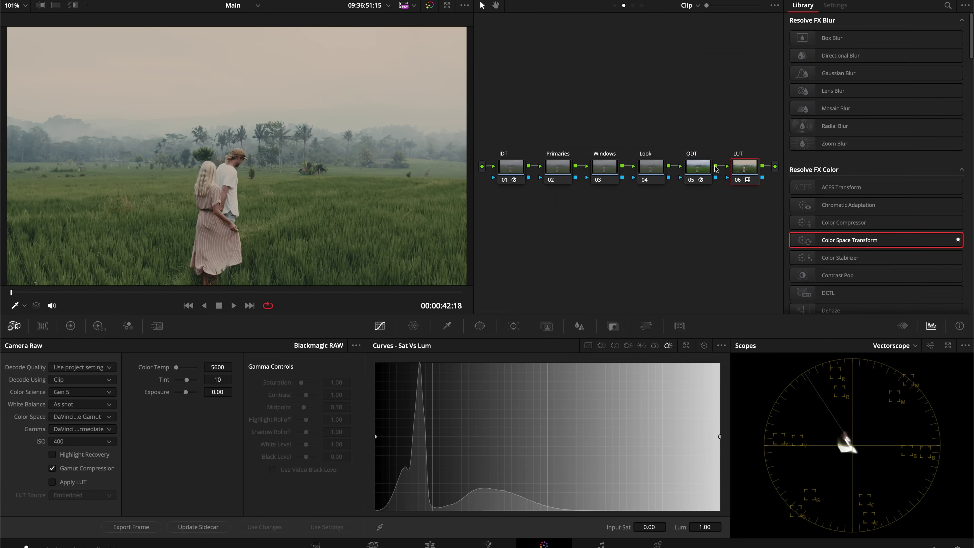
left_click(699, 169)
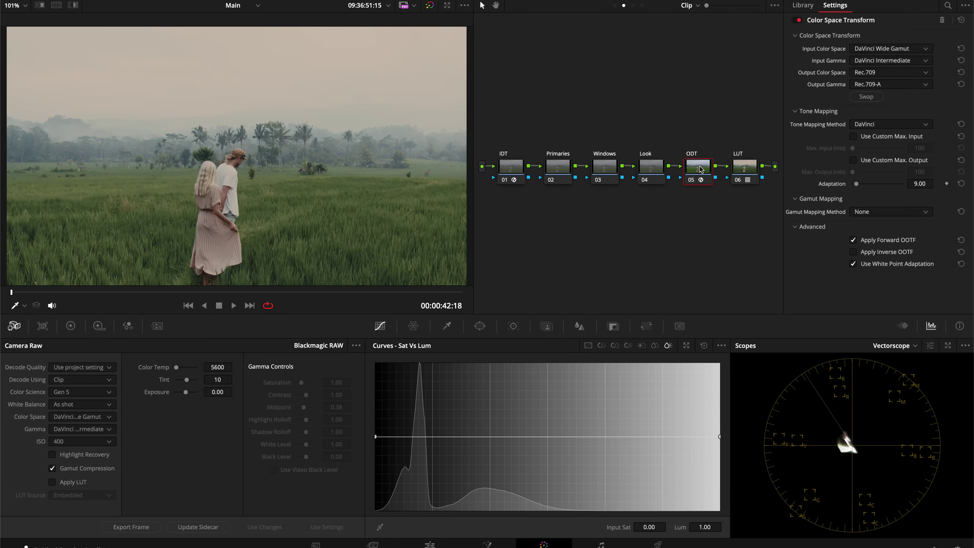
left_click(737, 167)
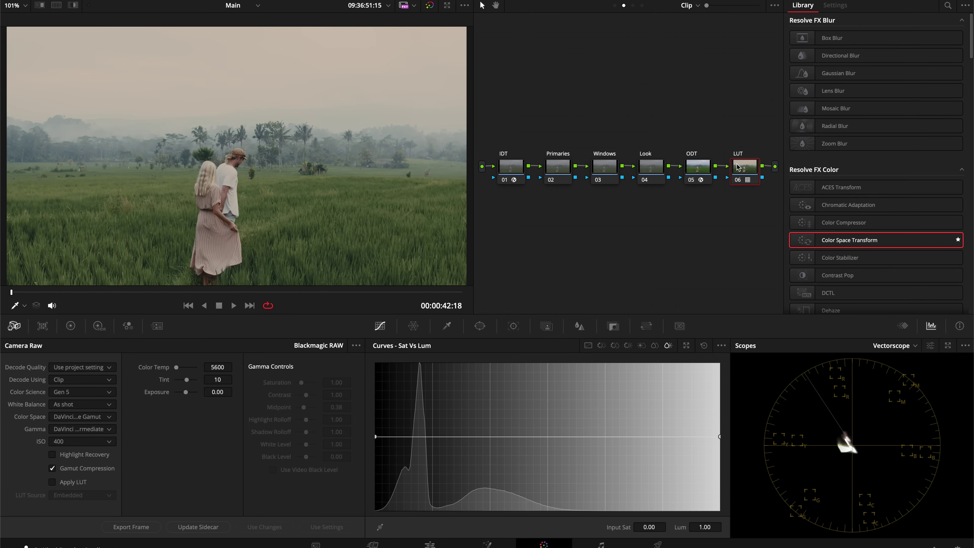
Set the output gamma of the ODT node's Color Space Transform to Cineon Film Log
left_click(696, 168)
left_click(864, 85)
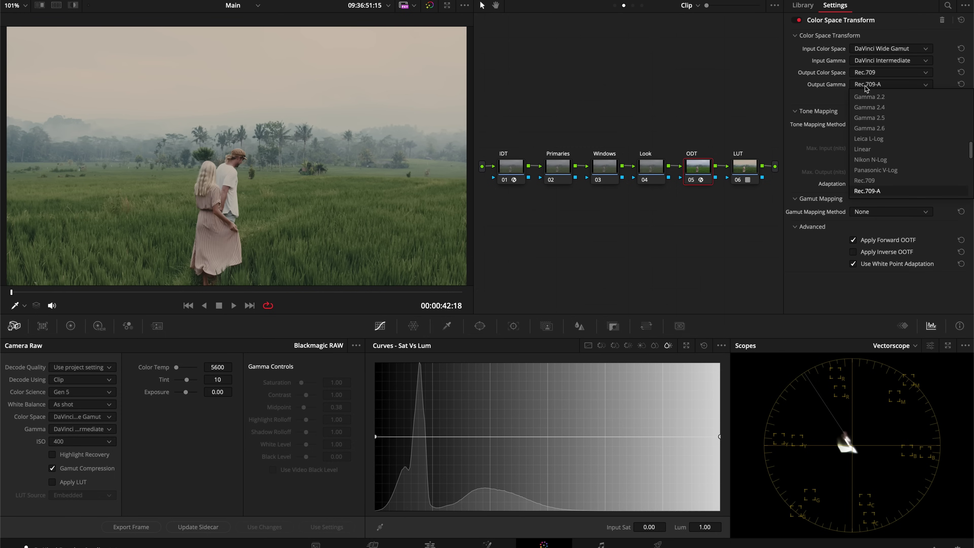
scroll(906, 102, "up", 2)
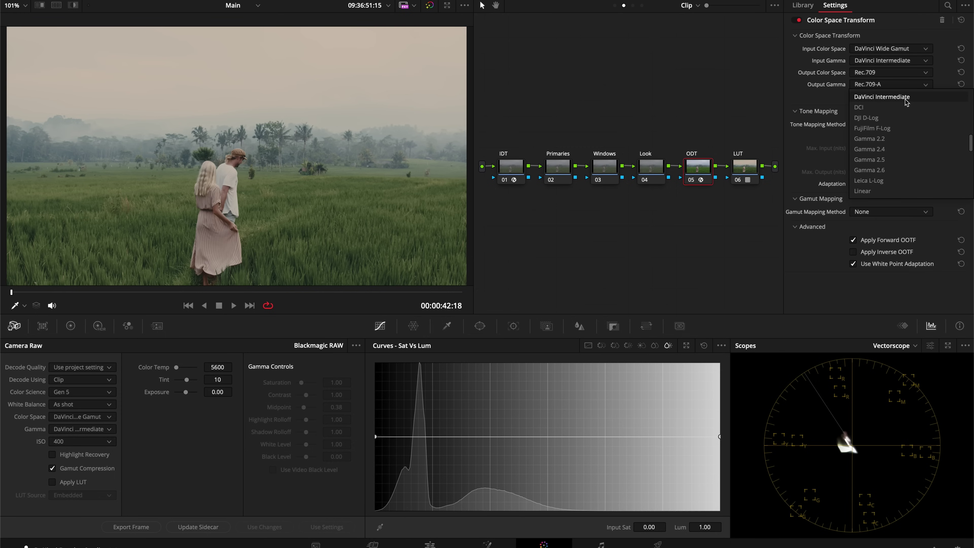
scroll(907, 101, "up", 1)
left_click(906, 108)
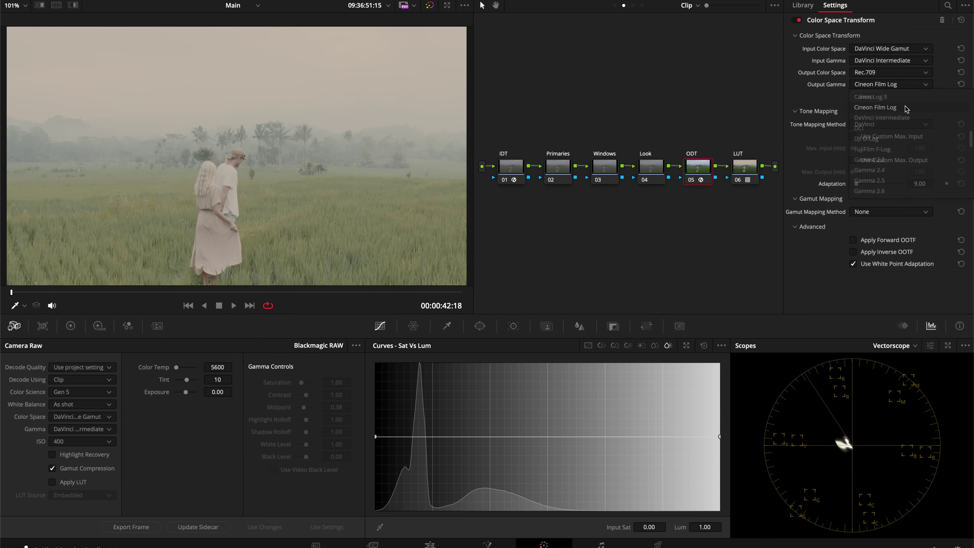
Replace the LUT node's LUT with the film look "Rec709 Kodak 2383 D55"
left_click(749, 167)
right_click(750, 168)
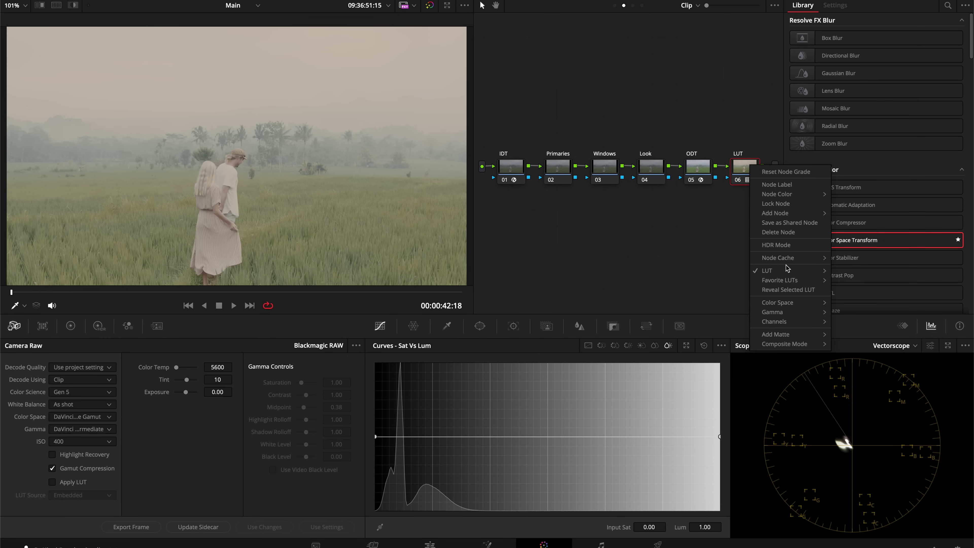
mouse_move(786, 270)
mouse_move(863, 230)
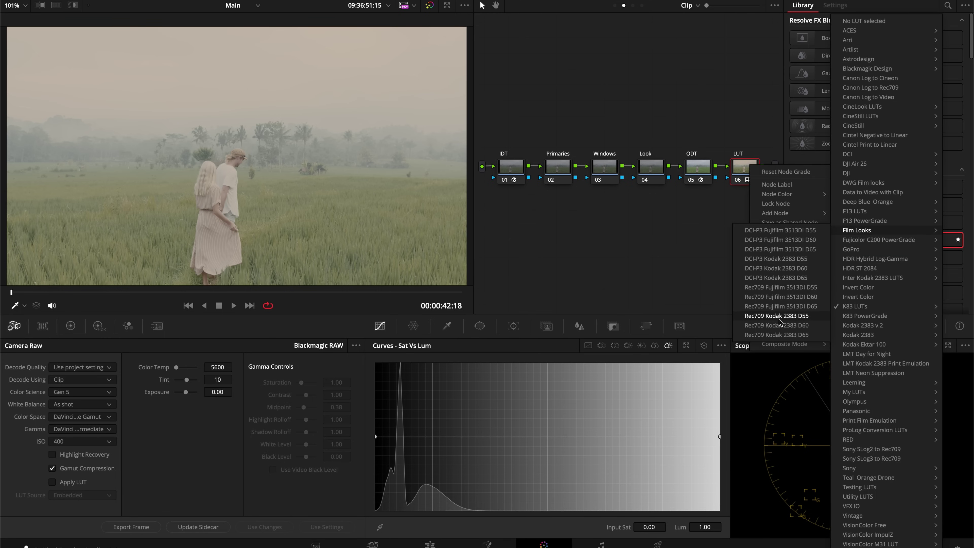
left_click(763, 315)
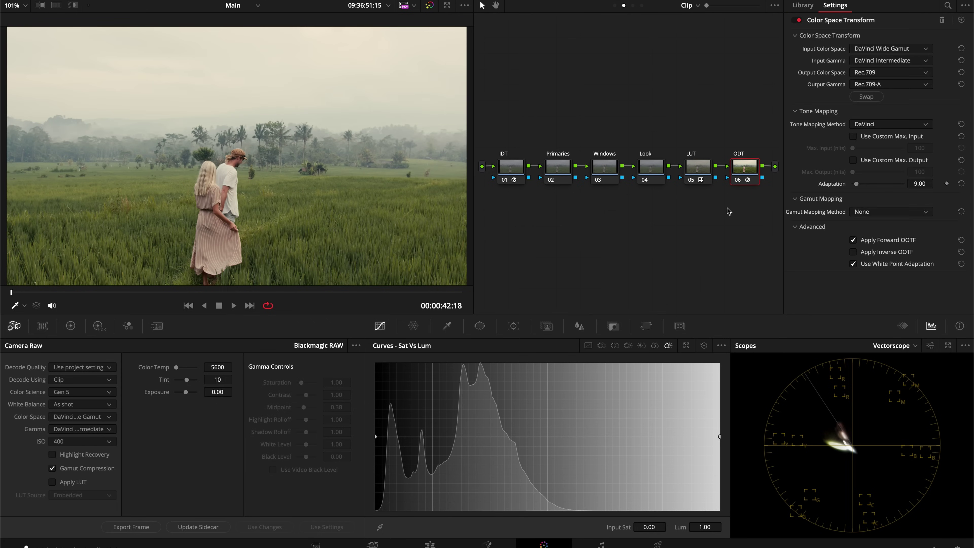
Undo the node order trial and compare the image with the LUT node disabled and enabled
key("ctrl+z")
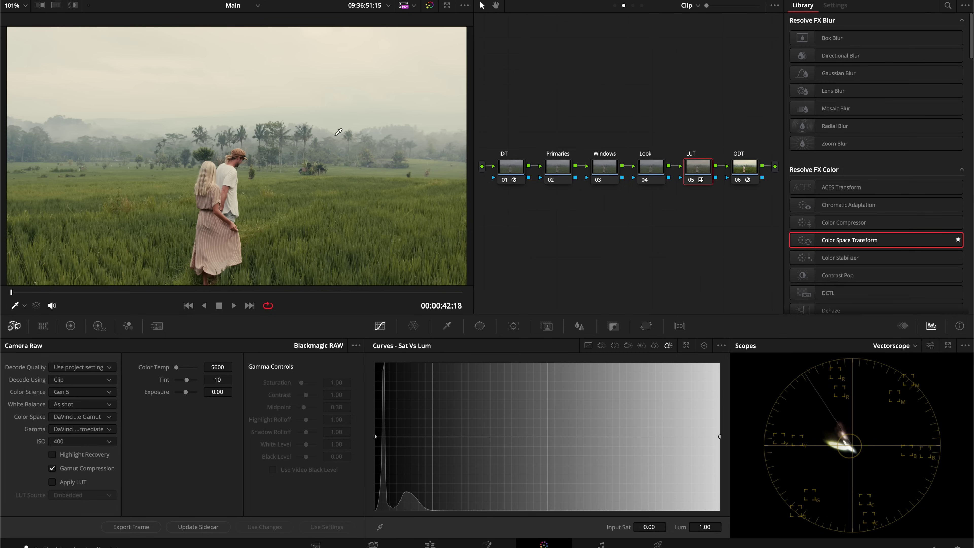
key("ctrl+d")
key("ctrl+d")
Show the HDR color wheels for the Primaries node
left_click(561, 168)
left_click(99, 326)
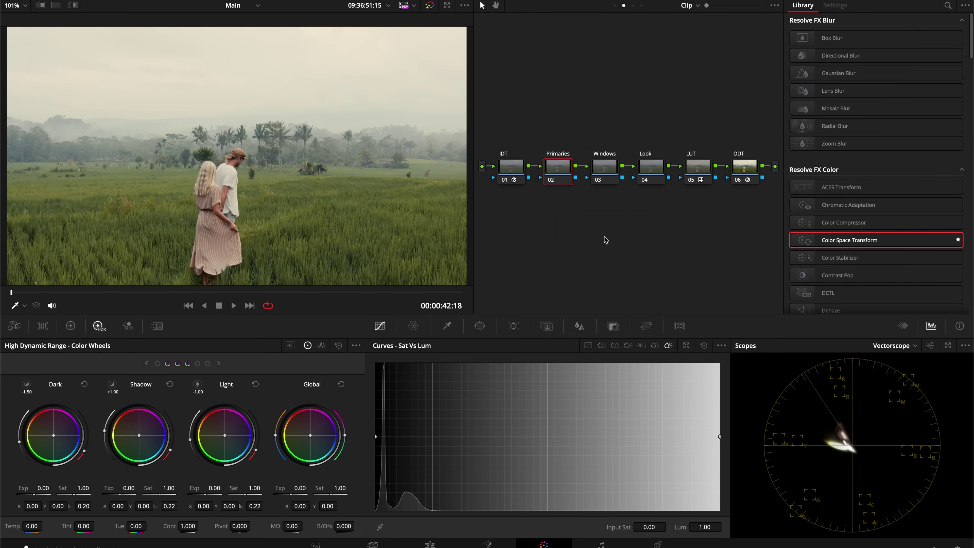
left_click(512, 168)
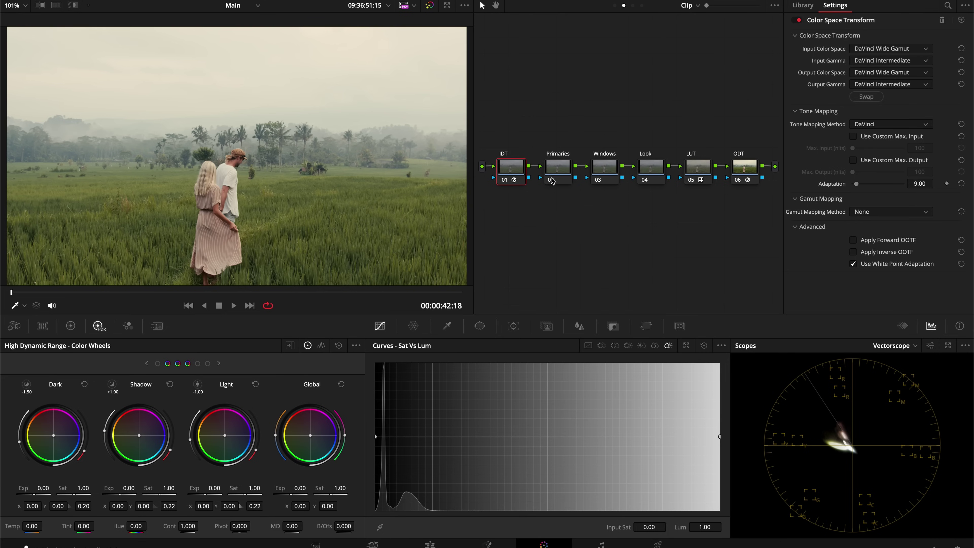
left_click(560, 169)
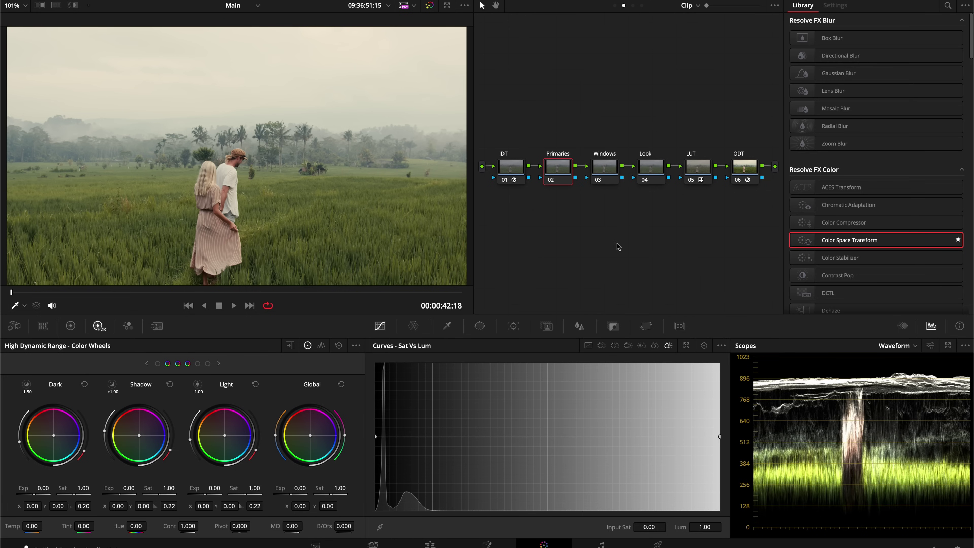
Try global exposure values of -1.00 and -2.00 on the Primaries node's HDR wheels
left_click(303, 489)
key("Return")
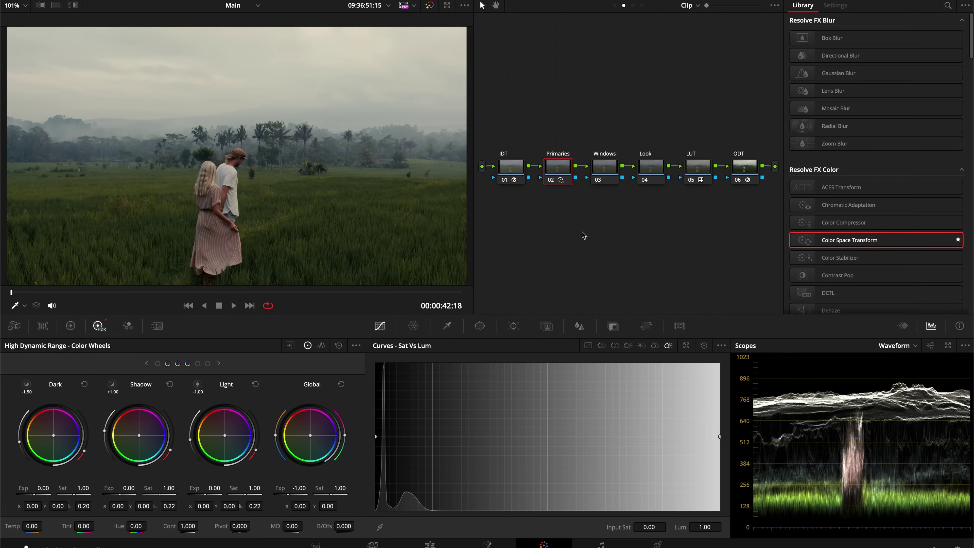
double_click(298, 488)
type("-2")
key("Return")
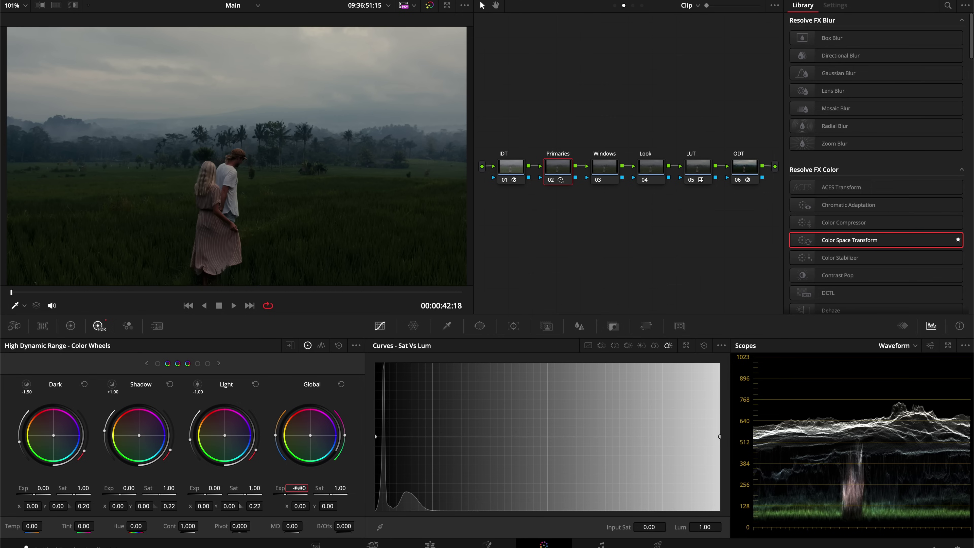
Set the Primaries node's HDR global exposure to -1.50
double_click(298, 488)
type("-1.5")
key("Return")
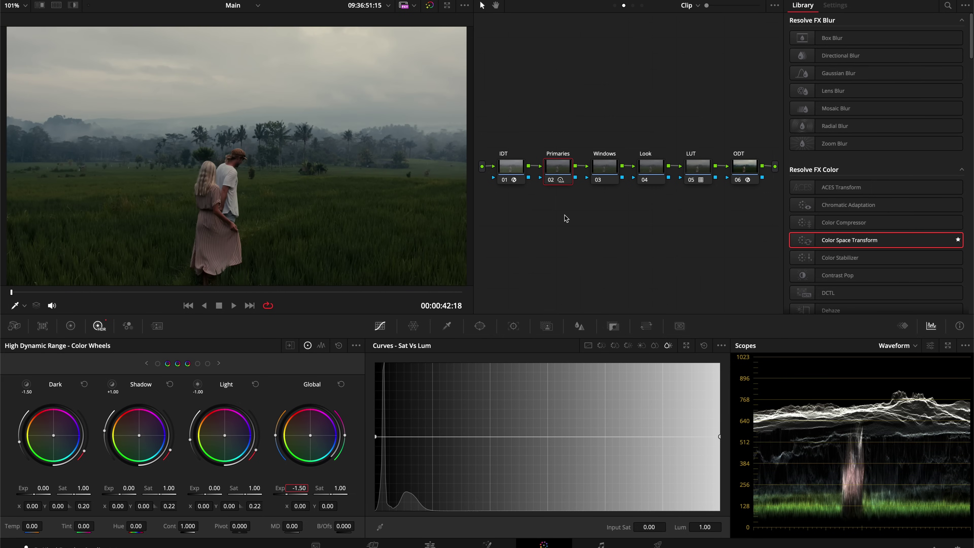
scroll(391, 181, "down", 1)
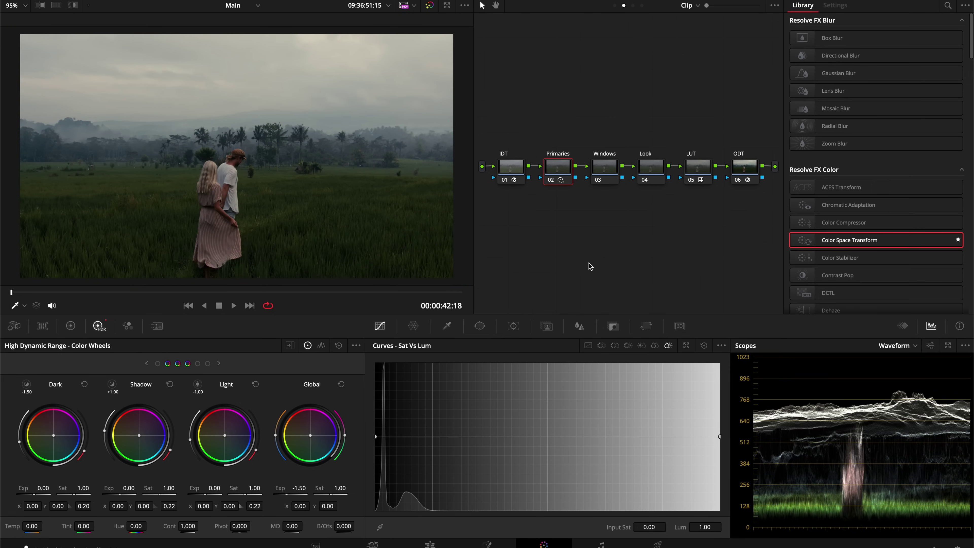
Switch the scope to Vectorscope and show the primaries color wheels for the Primaries node
left_click(613, 167)
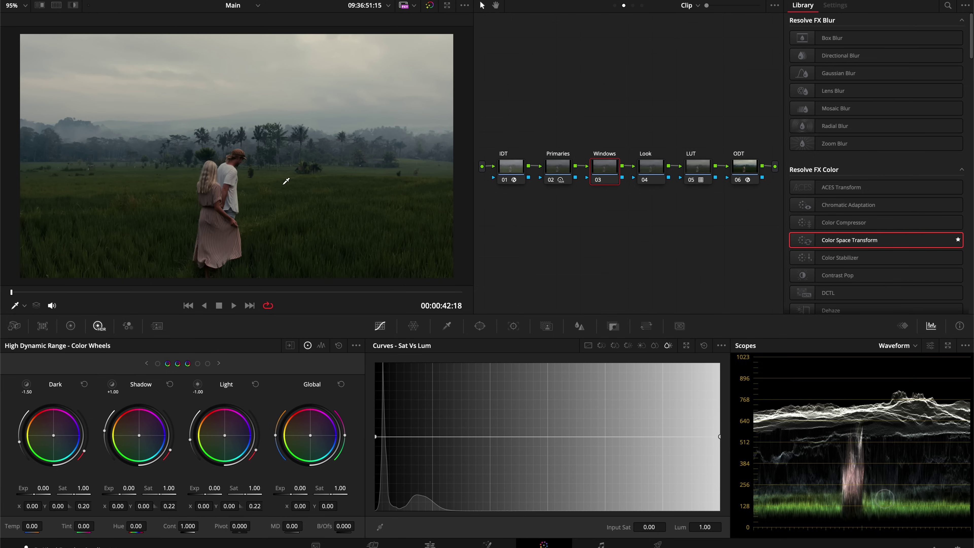
left_click(564, 169)
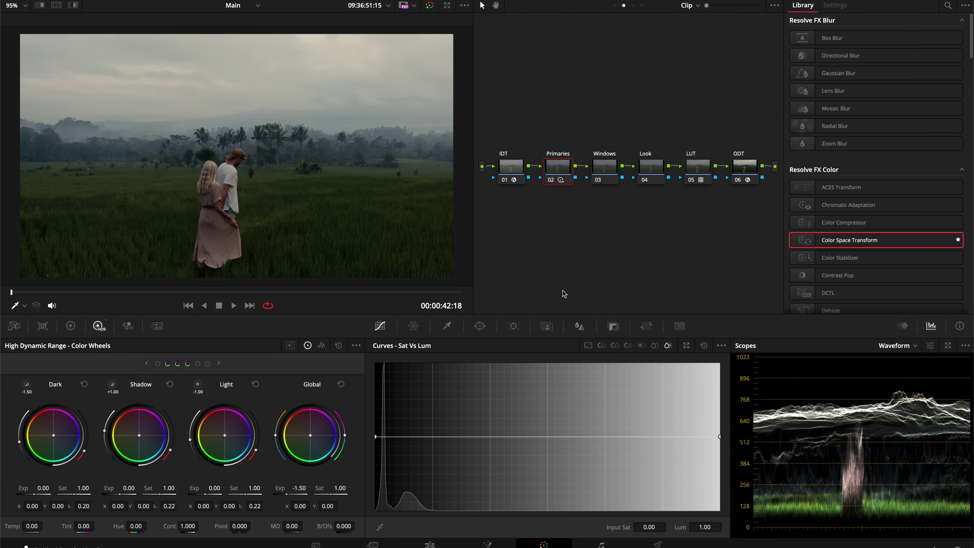
left_click(907, 347)
left_click(908, 380)
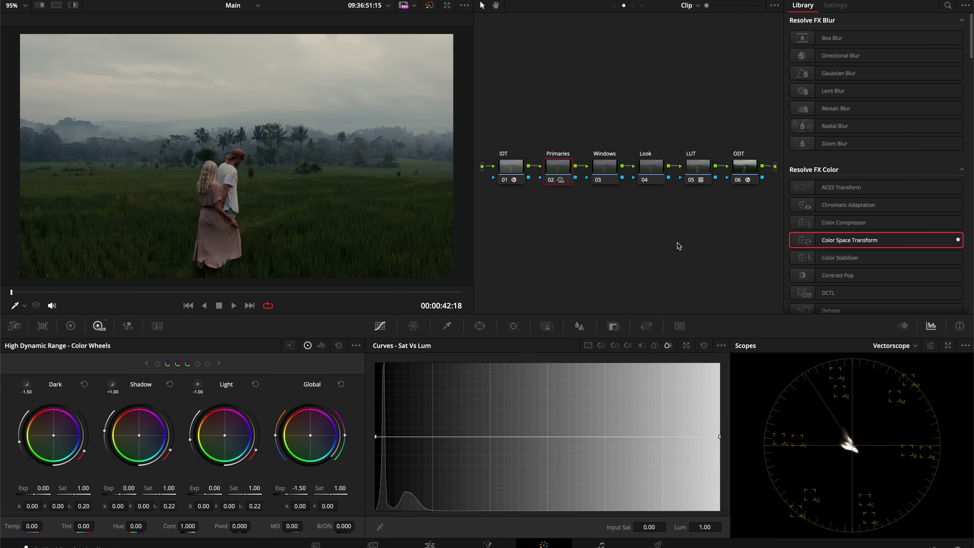
left_click(70, 325)
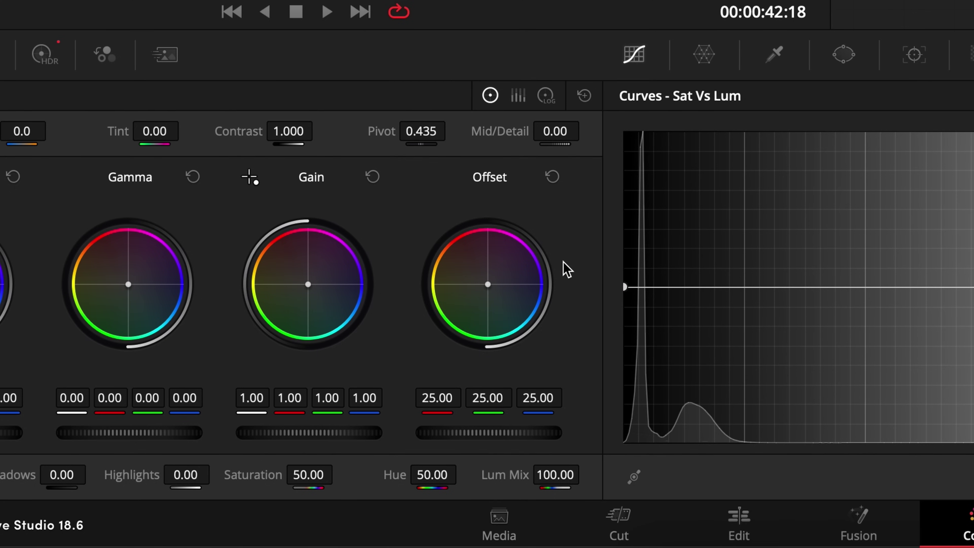
Try printer light adjustments on the Primaries node's offset and reset the offset
key("6")
key("6")
key("6")
key("6")
key("6")
key("6")
key("6")
key("6")
double_click(472, 288)
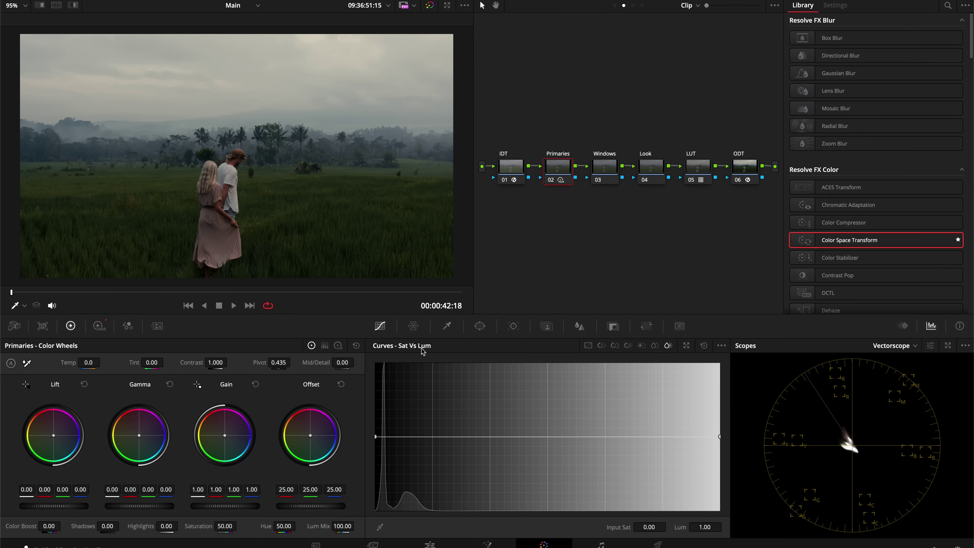
Warm the image slightly by shifting the Primaries node's offset balance with printer light adjustments
key("5")
key("6")
key("6")
key("8")
Add a circular window to the Windows node, stretch it wide across the frame to aspect 91.59, and set its softness to 18.00
key("alt+shift+apostrophe")
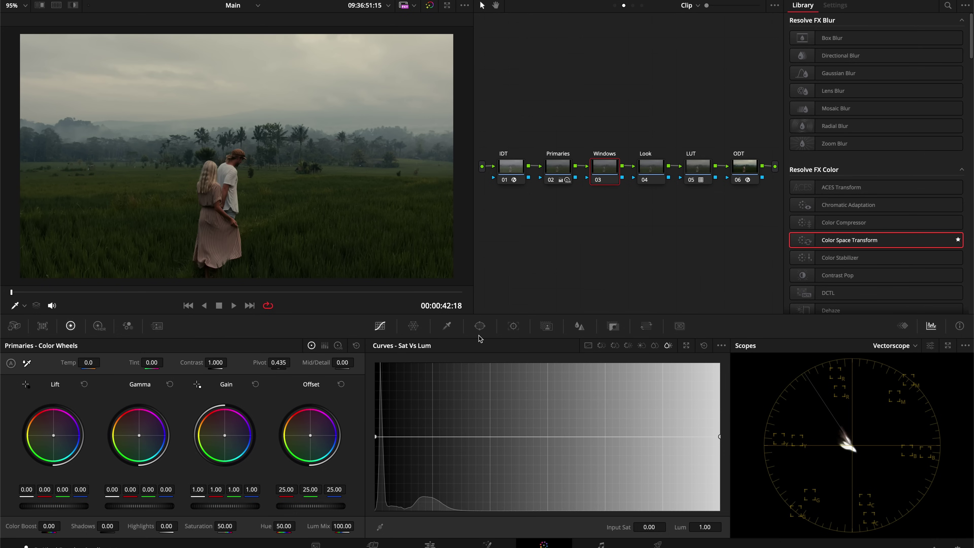
left_click(479, 327)
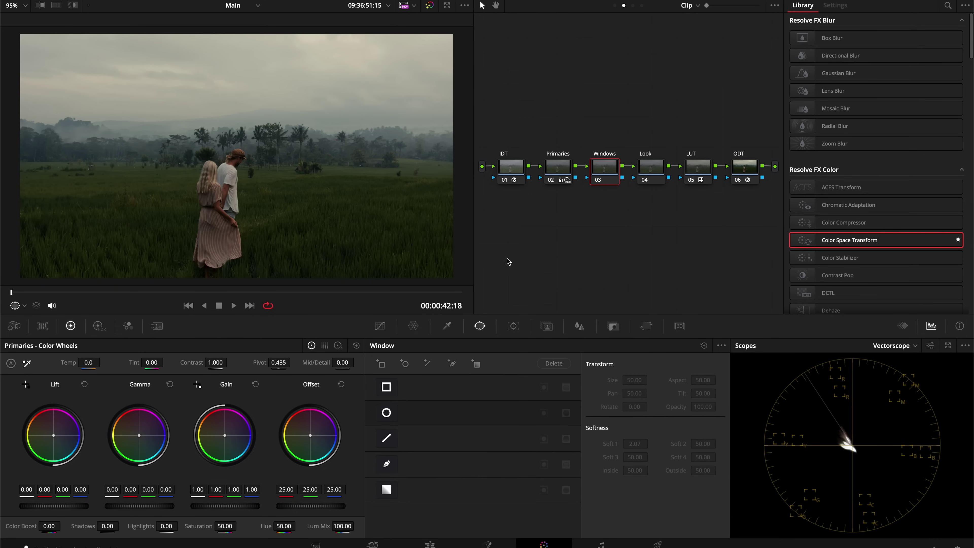
left_click(394, 412)
scroll(271, 184, "down", 3)
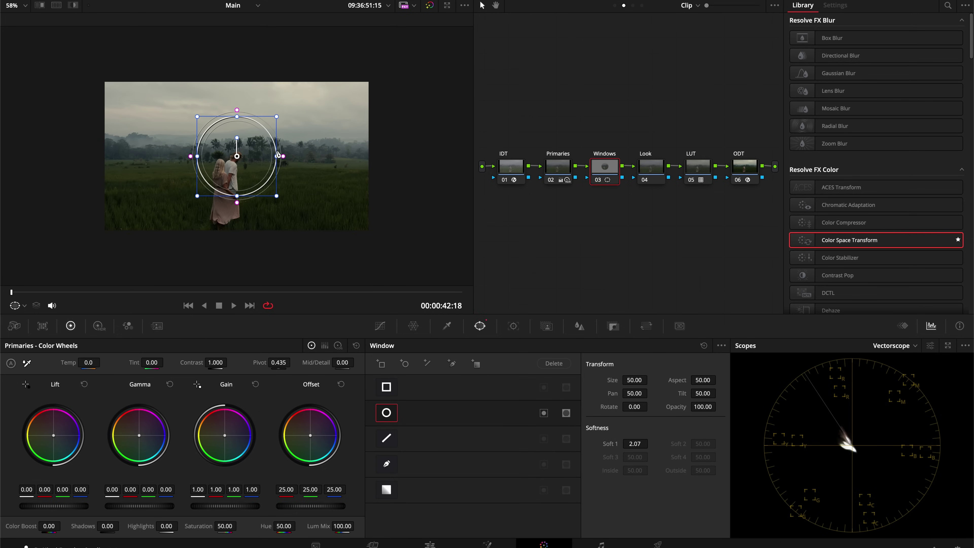
left_click_drag(275, 155, 457, 155)
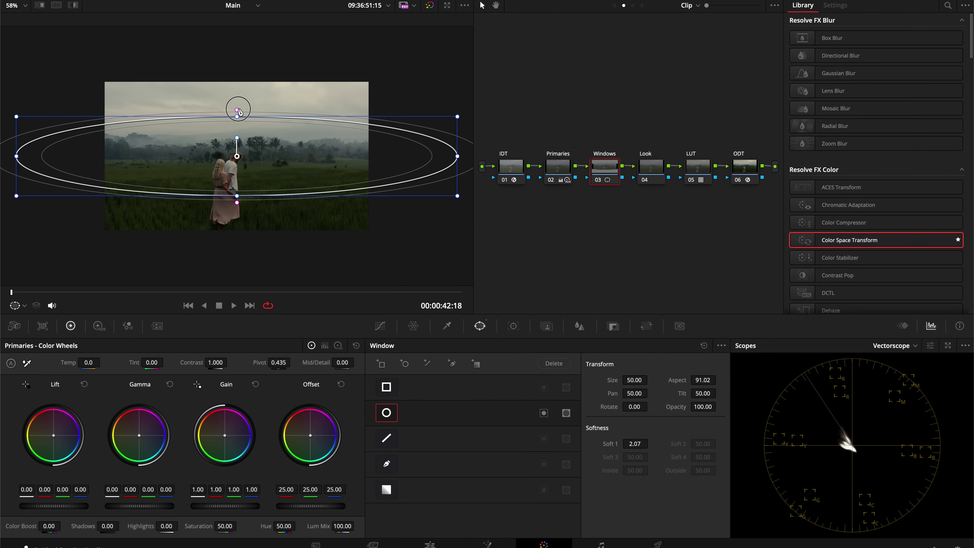
left_click_drag(237, 109, 242, 79)
left_click_drag(238, 116, 236, 119)
Using the highlight view, enlarge the window to about size 51.45 and lower it to tilt 48.48, checking the fit at both ends of the clip
key("shift+h")
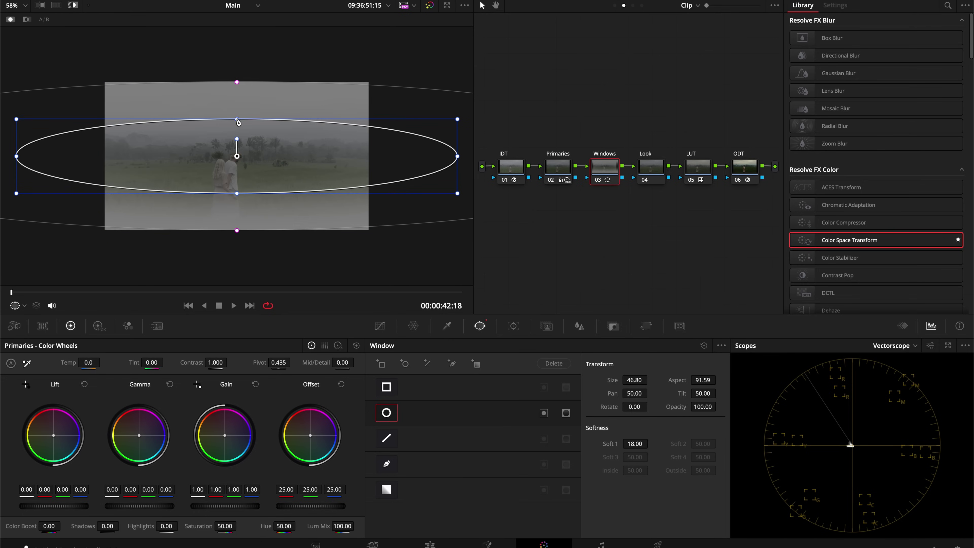
left_click_drag(236, 156, 236, 176)
left_click_drag(236, 138, 236, 135)
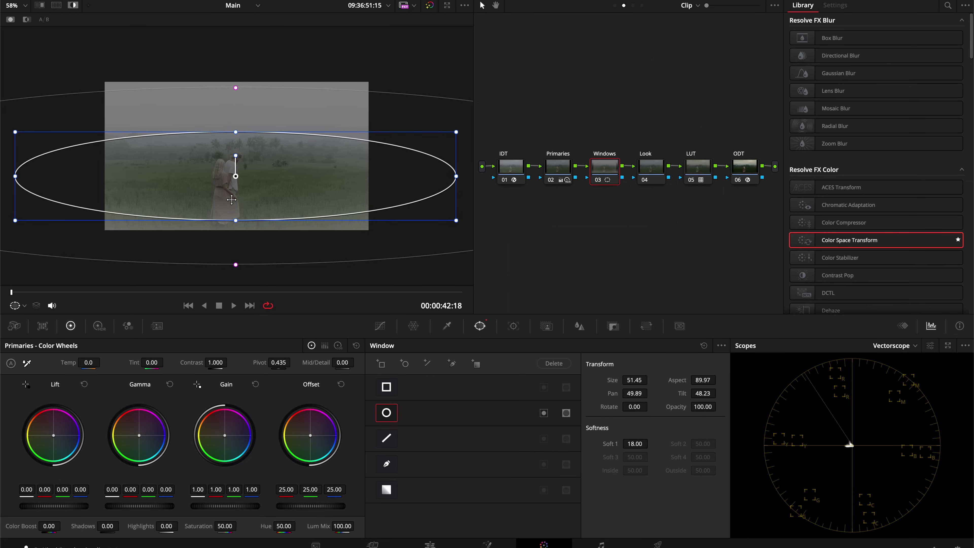
left_click(16, 293)
left_click_drag(15, 293, 467, 292)
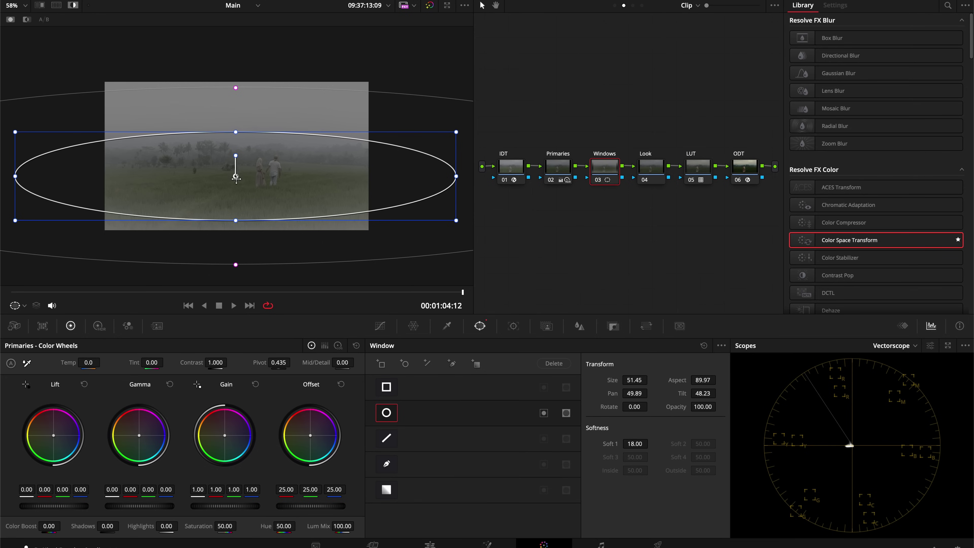
left_click_drag(236, 176, 235, 173)
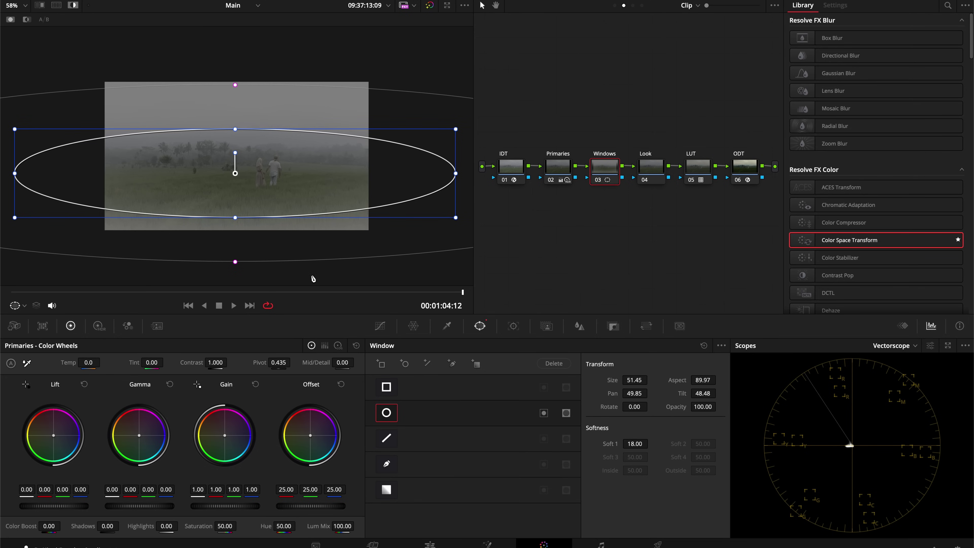
left_click_drag(409, 293, 532, 262)
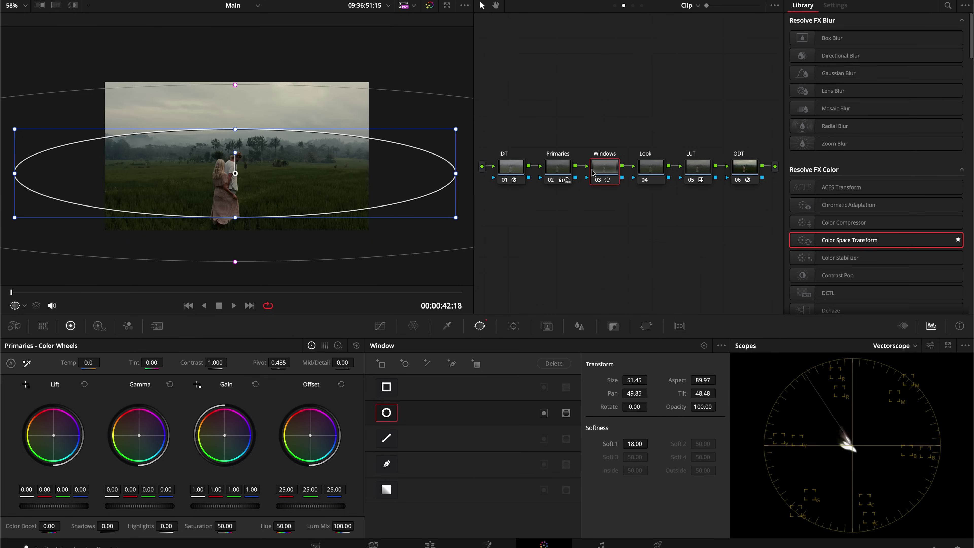
Preview the HDR tonal zones, raise the Windows node's Shadow exposure to 0.33, and compare the image before and after
left_click(100, 326)
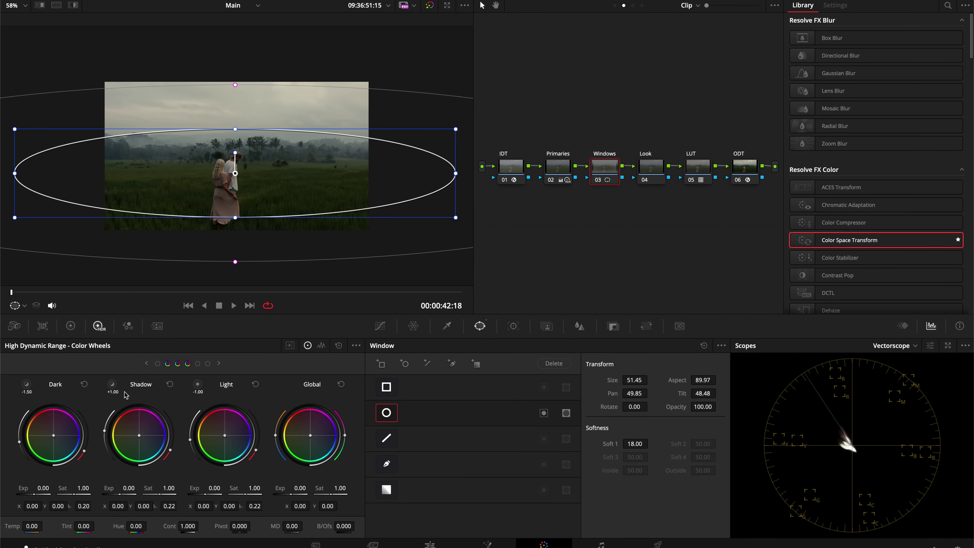
left_click(111, 384)
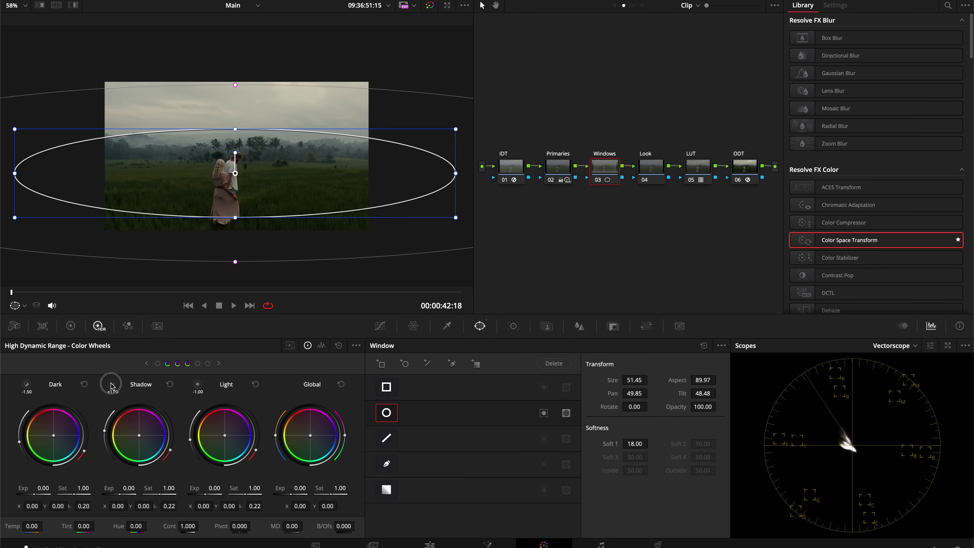
left_click(198, 384)
left_click(26, 384)
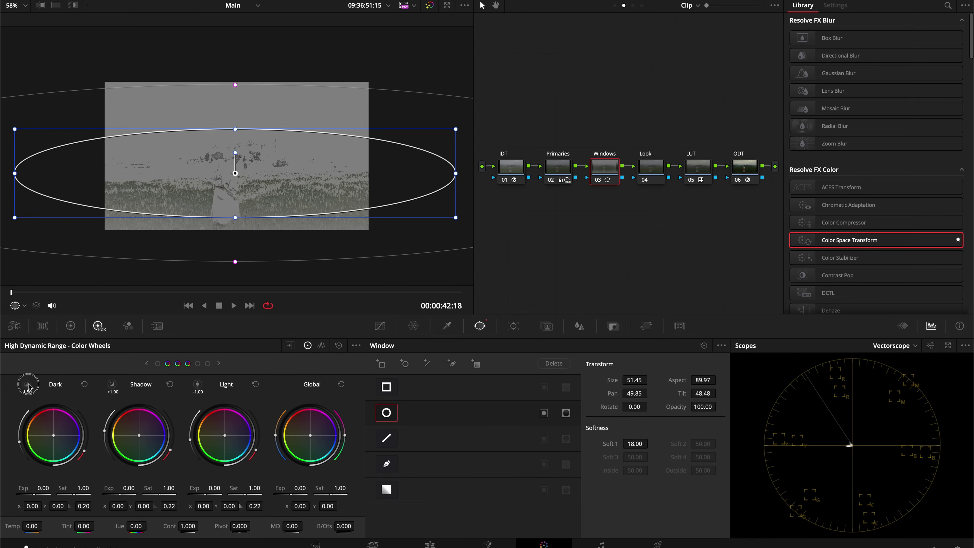
left_click(113, 389)
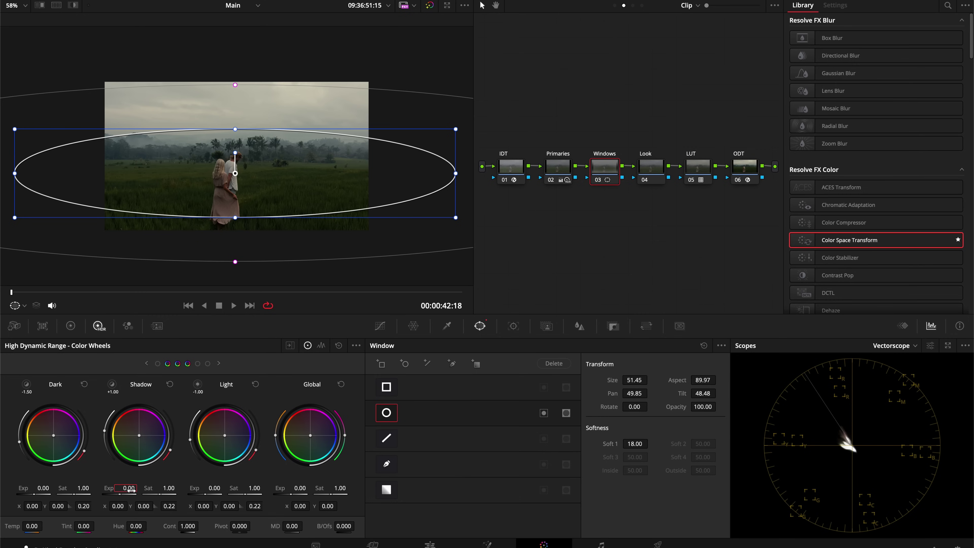
left_click_drag(130, 490, 117, 490)
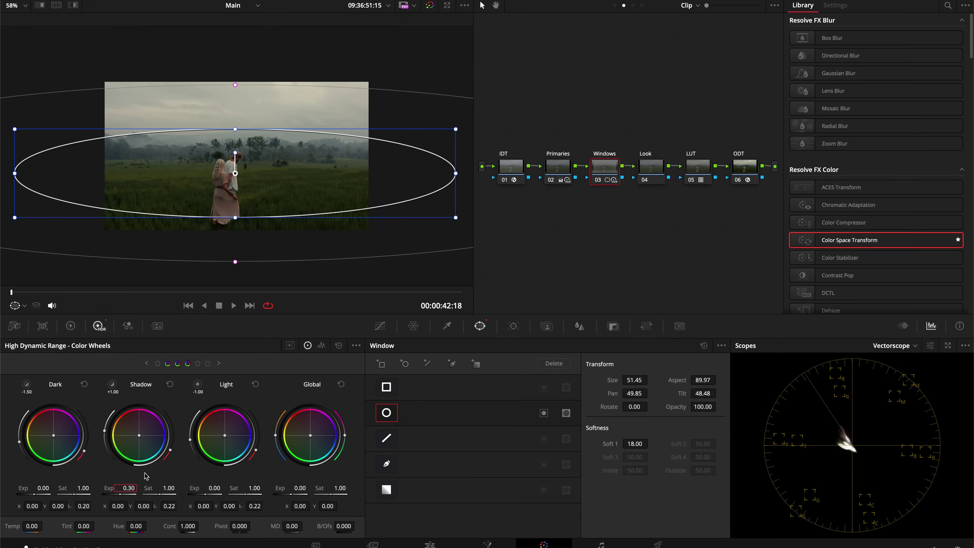
left_click_drag(213, 370, 213, 369)
key("super+d")
key("super+d")
key("super+d")
key("super+d")
Move the Windows node below the main row, add an outside node to it, and compare both nodes' areas in the highlight view
left_click_drag(609, 168, 595, 210)
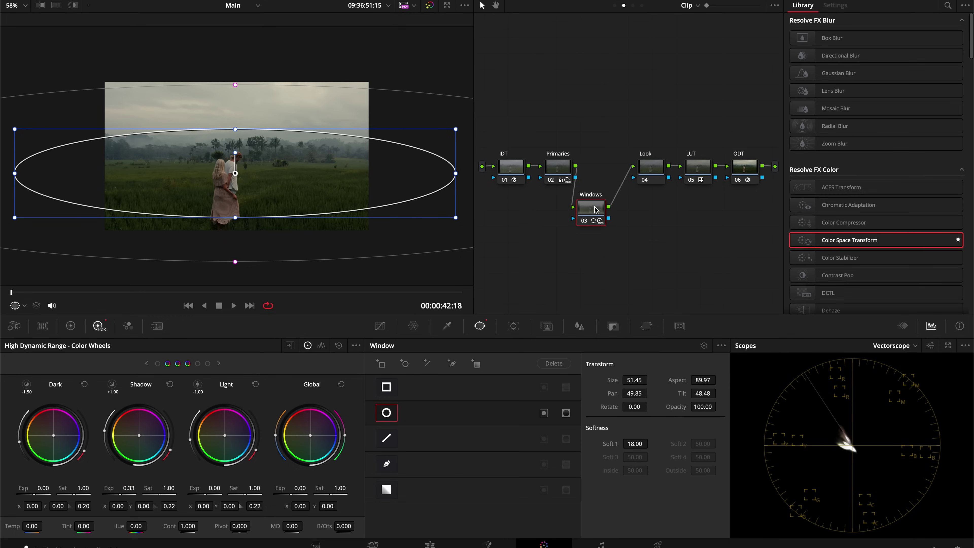
right_click(595, 210)
mouse_move(653, 256)
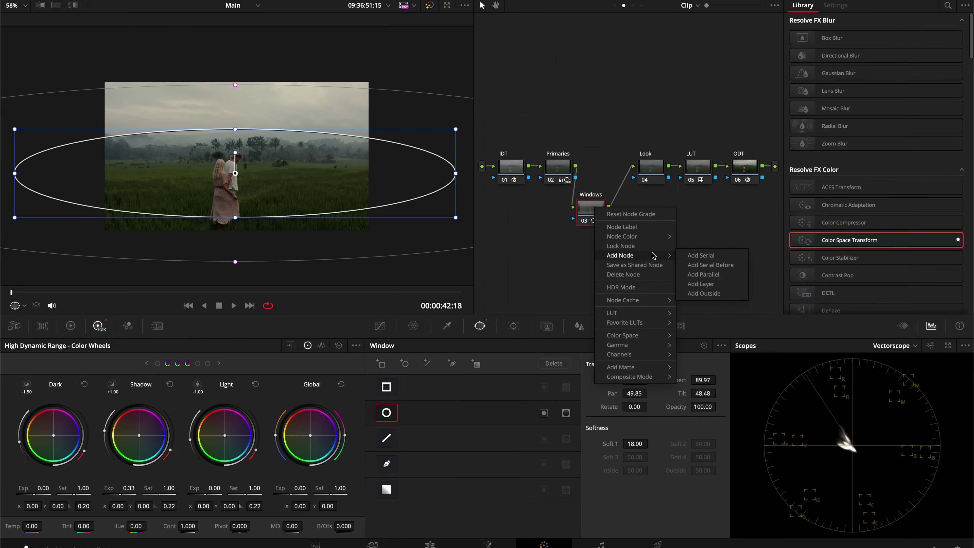
left_click(704, 293)
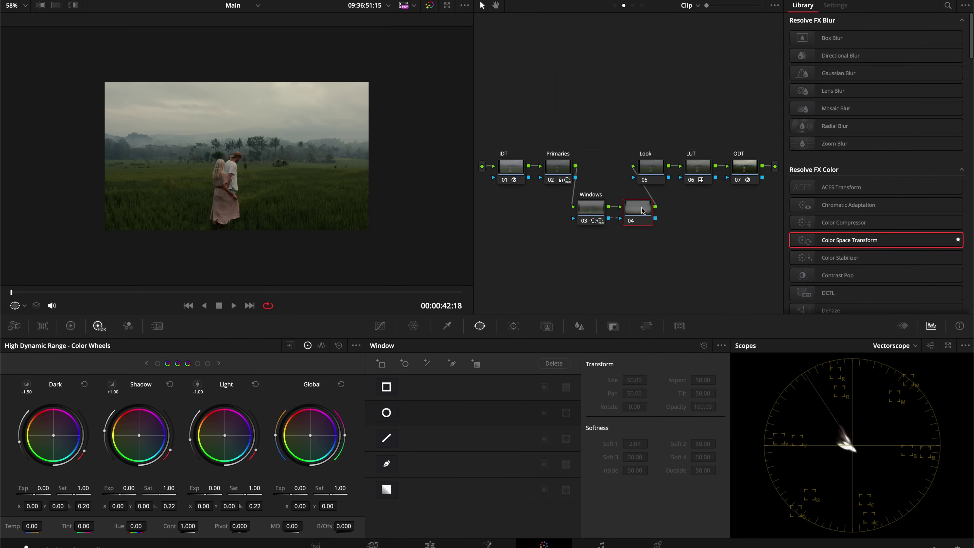
key("shift+h")
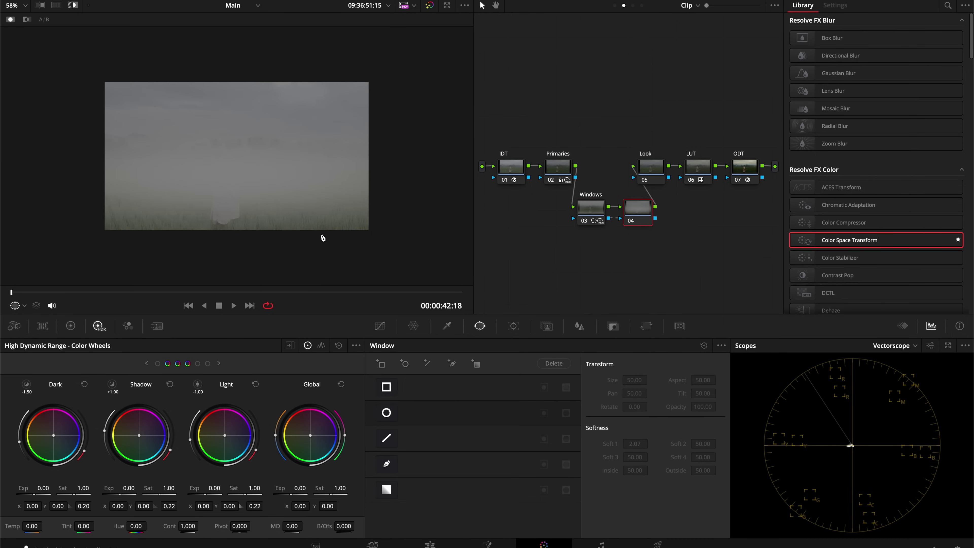
left_click(597, 209)
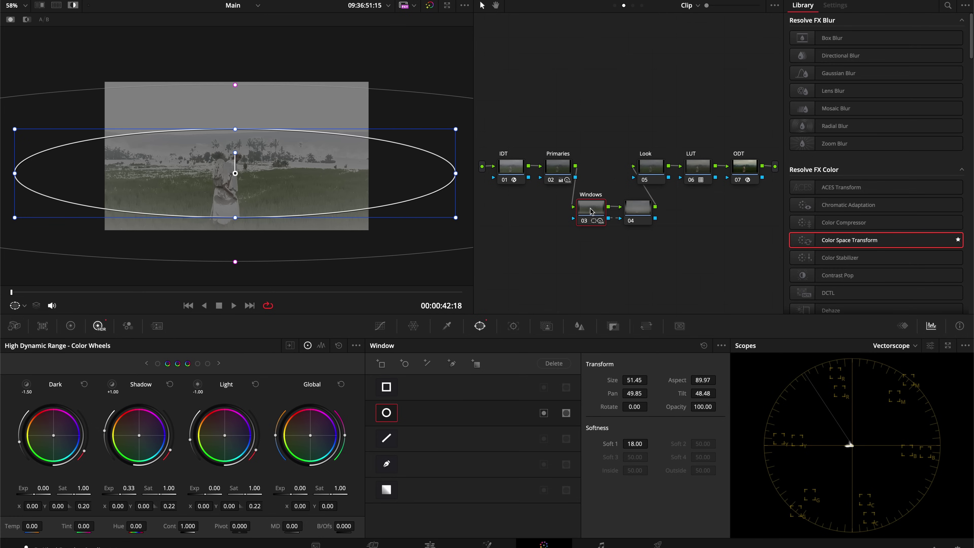
left_click(628, 211)
Preview the Light and Shadow zones on the outside node and try a Shadow exposure of -1.00
left_click(198, 386)
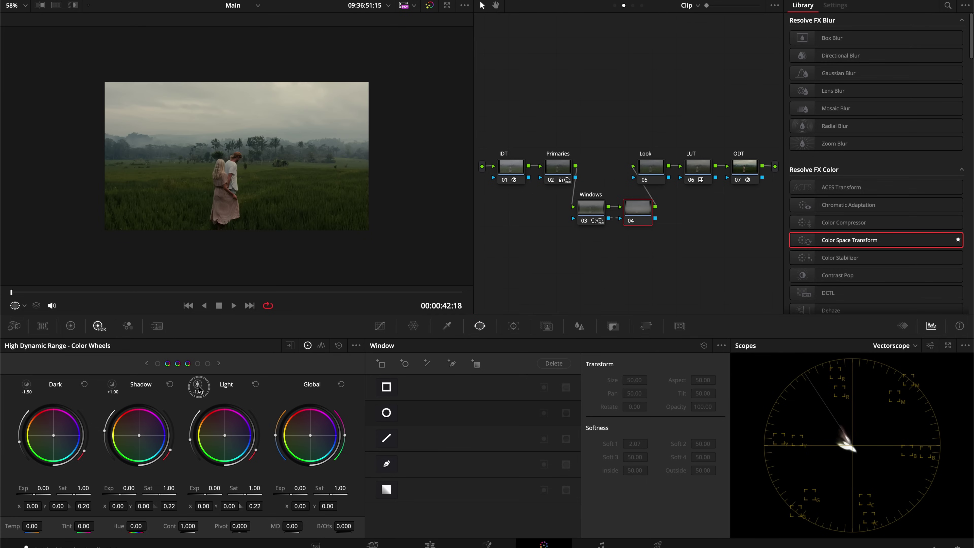
left_click_drag(199, 390, 199, 389)
left_click_drag(113, 384, 114, 384)
key("Return")
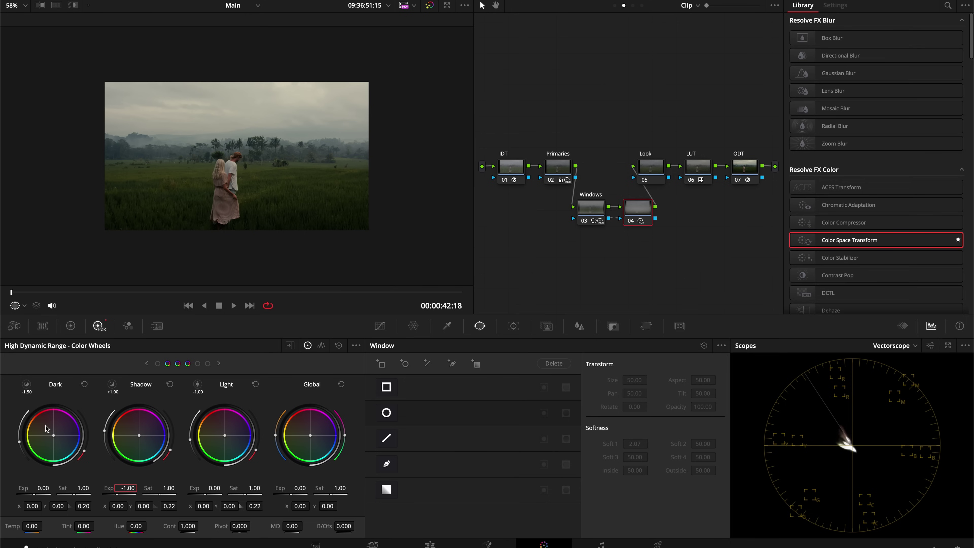
Switch the scope to Waveform and set the outside node's HDR Shadow exposure to -0.66
left_click(889, 346)
left_click(899, 372)
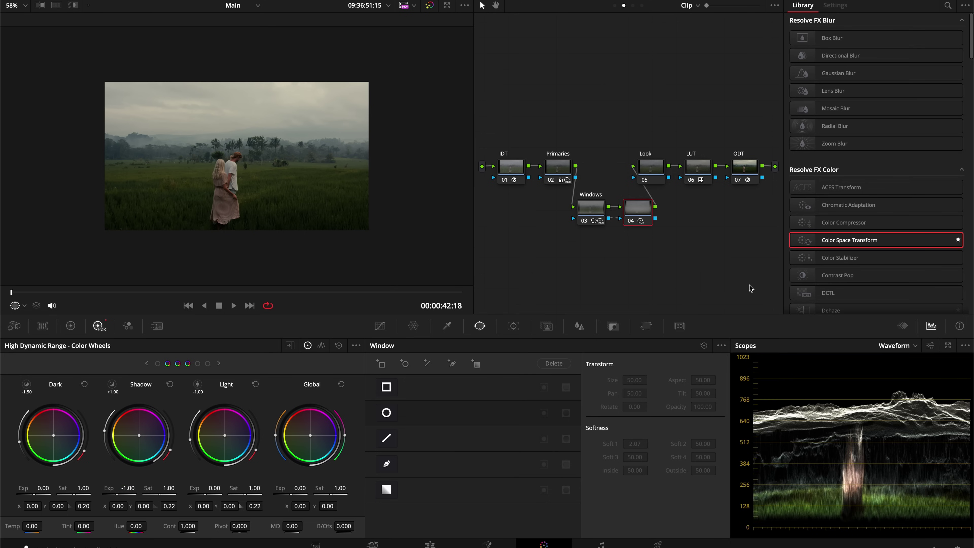
left_click(123, 488)
type("-0.66")
key("Return")
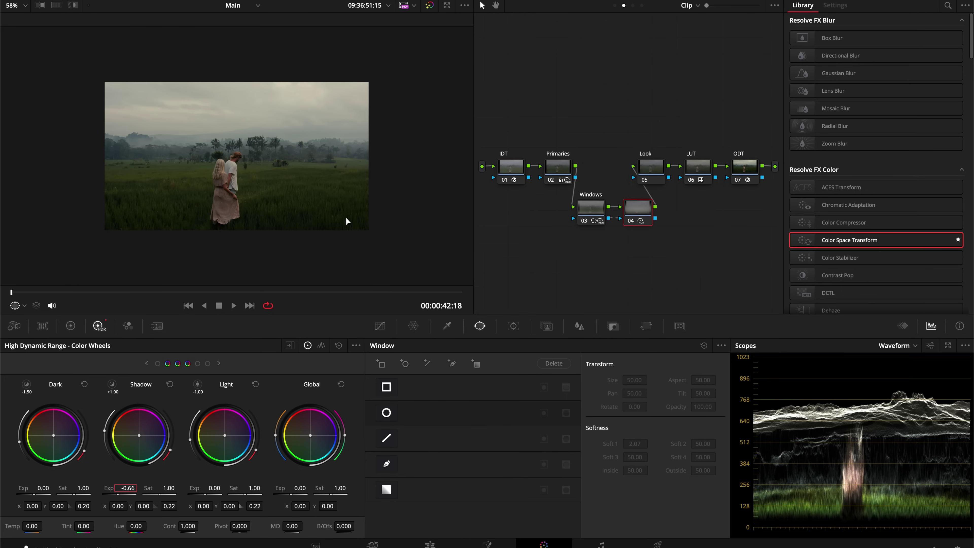
Near the end of the clip, preview the brighter HDR zones and set the outside node's Light exposure to -0.33
left_click_drag(88, 292, 453, 288)
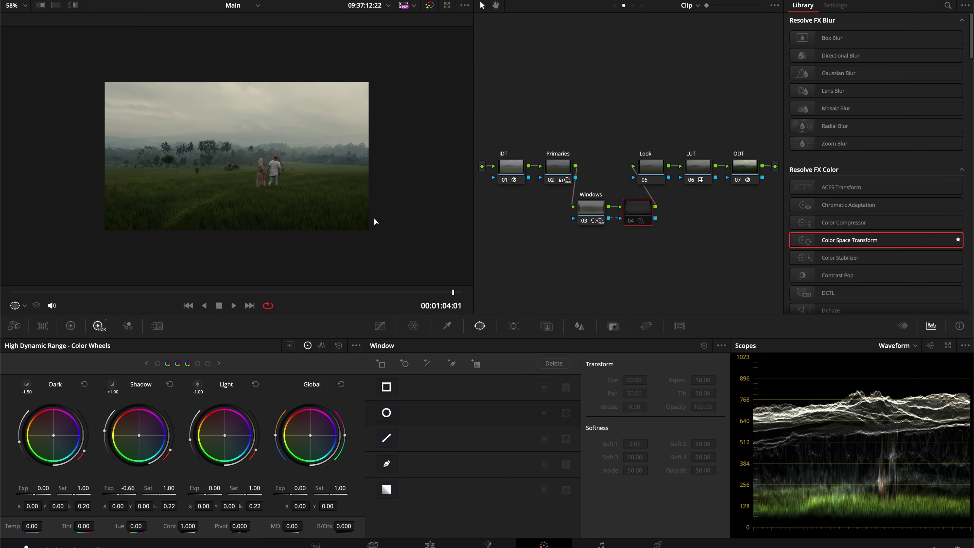
left_click(198, 364)
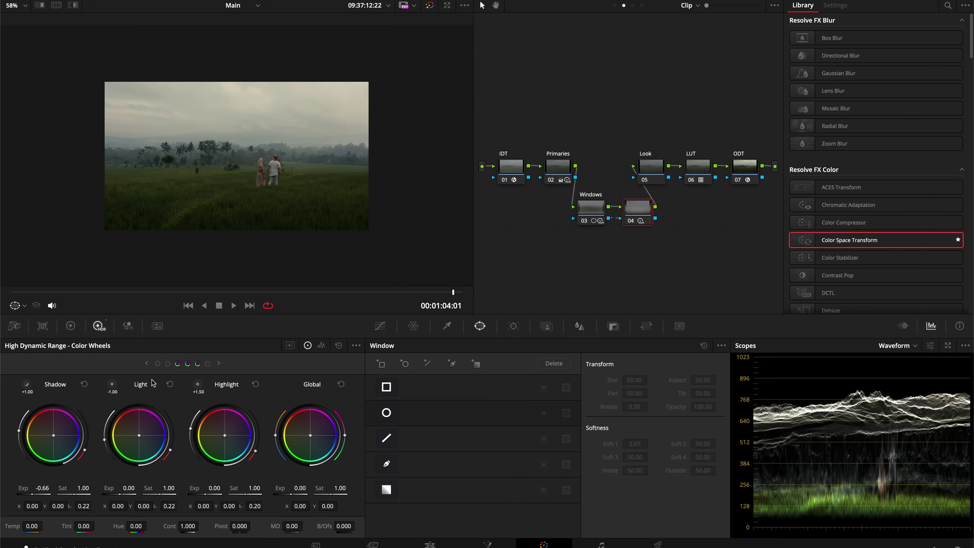
left_click(111, 384)
left_click(26, 384)
left_click(129, 488)
type("-0.66")
key("Return")
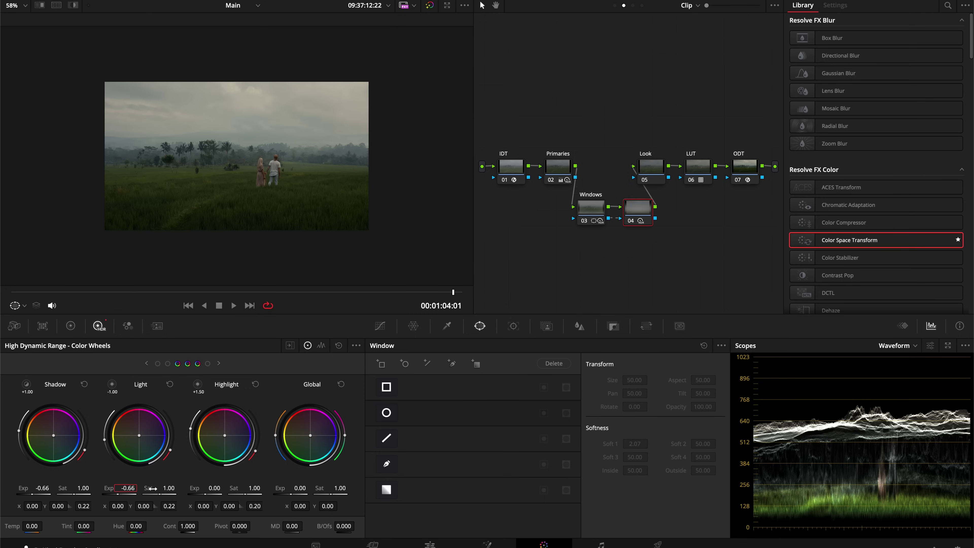
type("-0.33")
key("Return")
Compare the image with the window corrections disabled and enabled, viewing the frame fitted and slightly reduced
key("super+d")
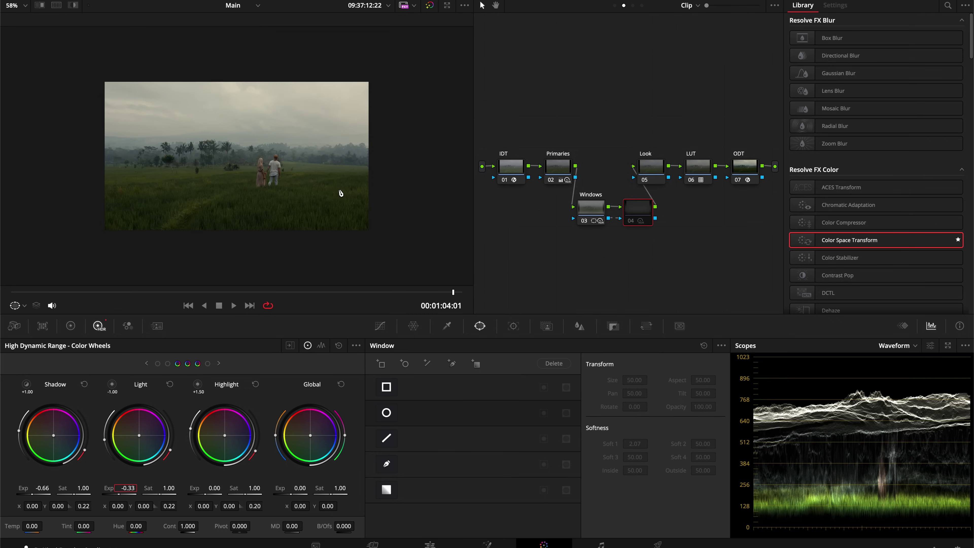
key("super+d")
key("super+s")
left_click(503, 236)
key("shift+z")
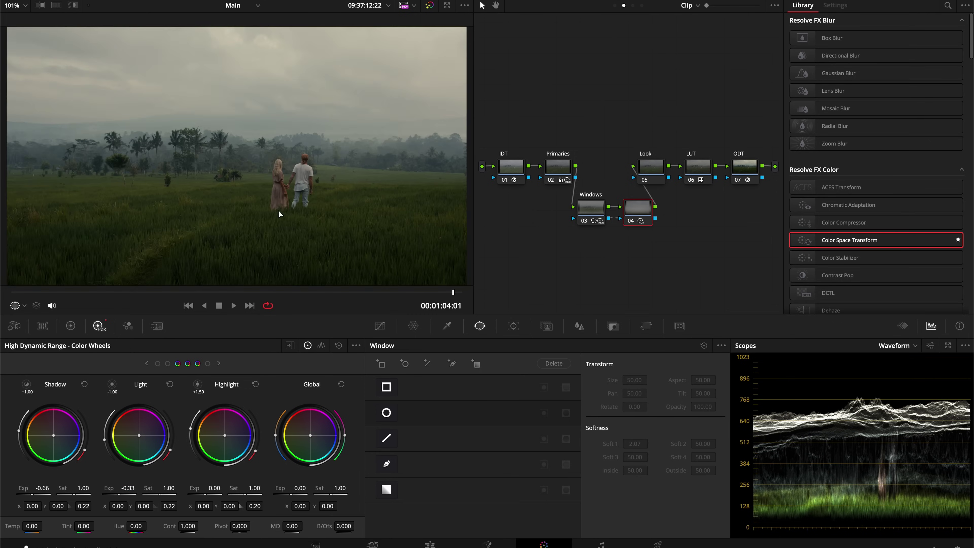
key("super+d")
key("super+d")
key("super+s")
scroll(433, 109, "down", 2)
key("super+d")
key("super+d")
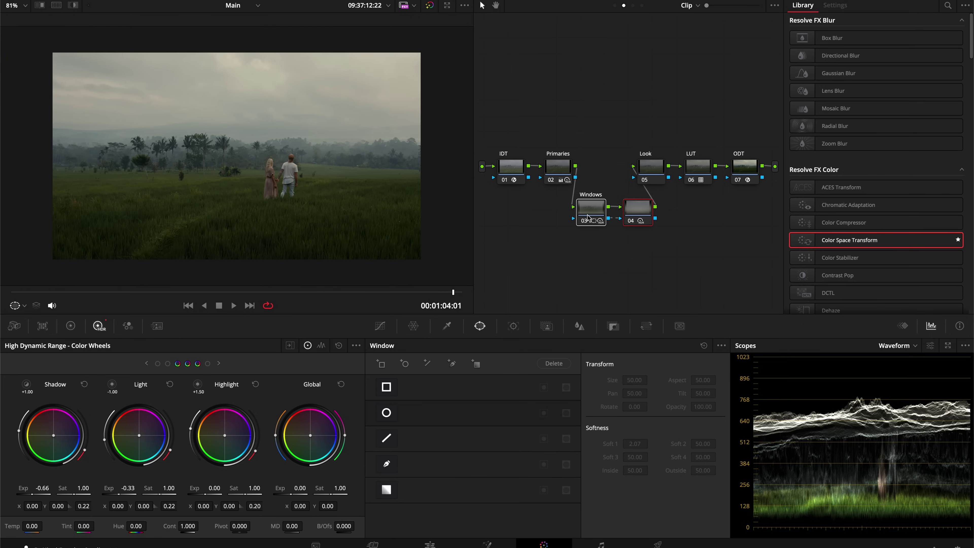
key("super+d")
key("super+d")
key("super+d")
key("super+d")
key("super+d")
key("super+d")
Preview the Light, Highlight and Shadow zones affected by the outside node's HDR wheels
left_click(593, 212, "super")
left_click(112, 384)
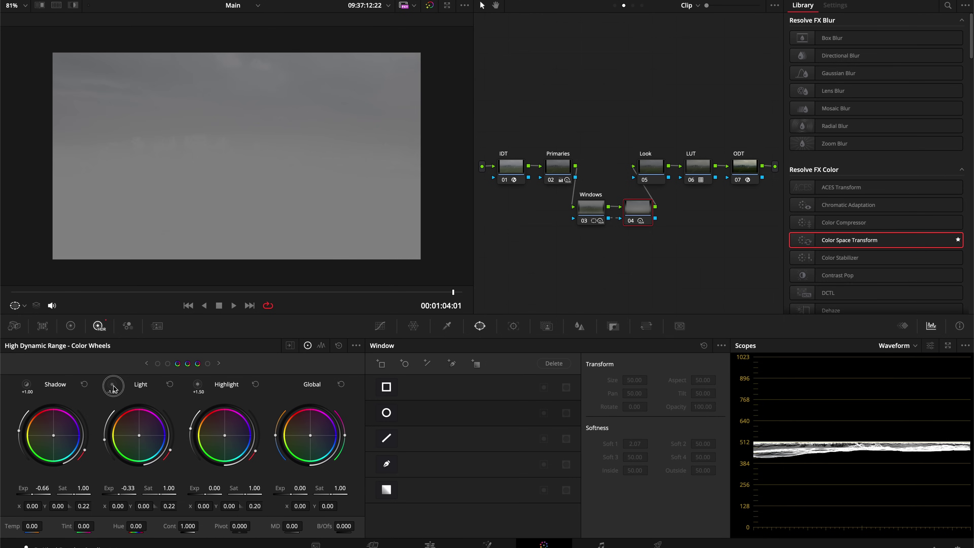
left_click(198, 384)
left_click(27, 384)
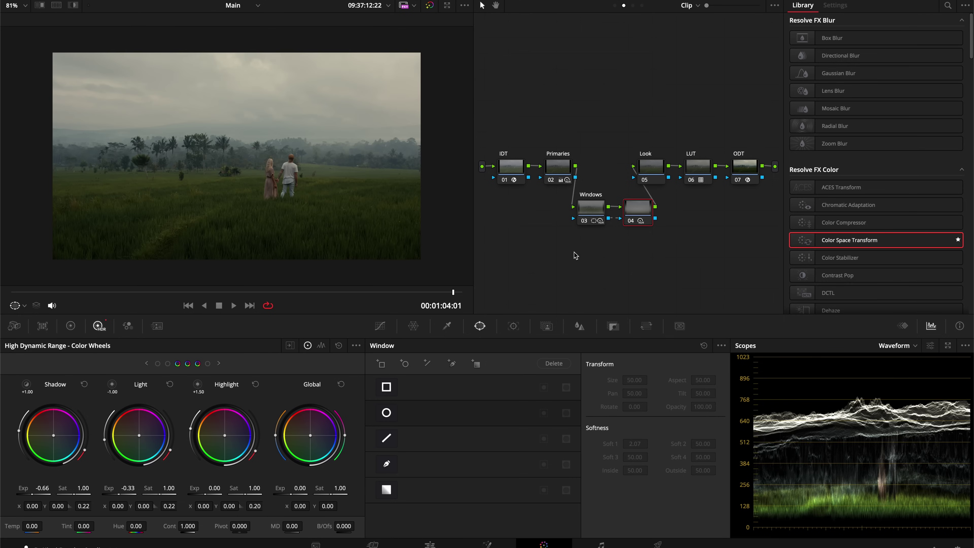
Disable and re-enable the LUT node to compare the image with and without the LUT
left_click(658, 172)
left_click(699, 178)
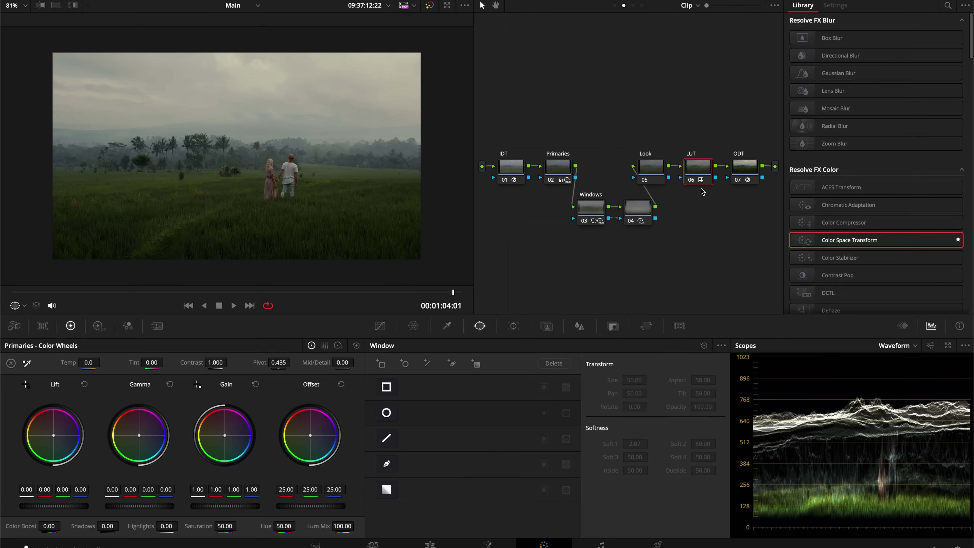
key("ctrl+d")
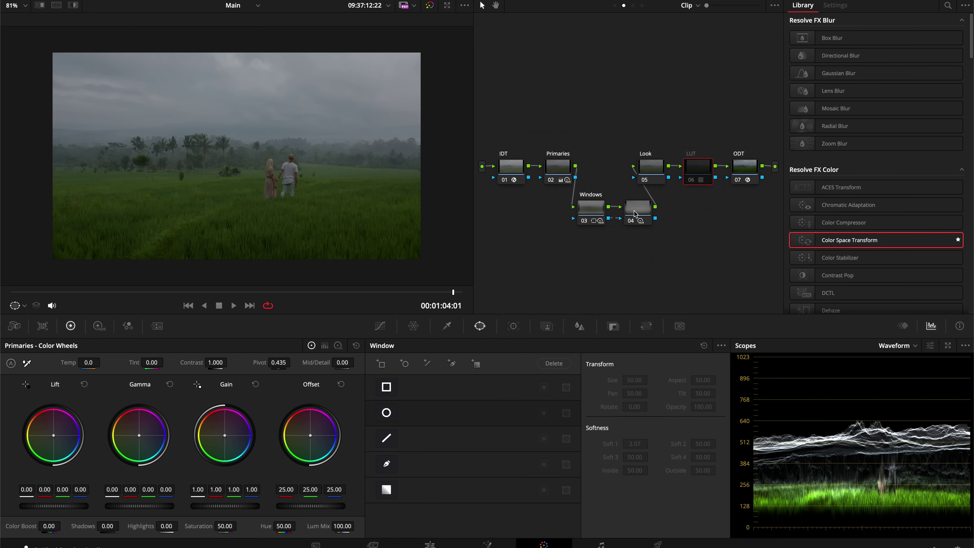
key("ctrl+d")
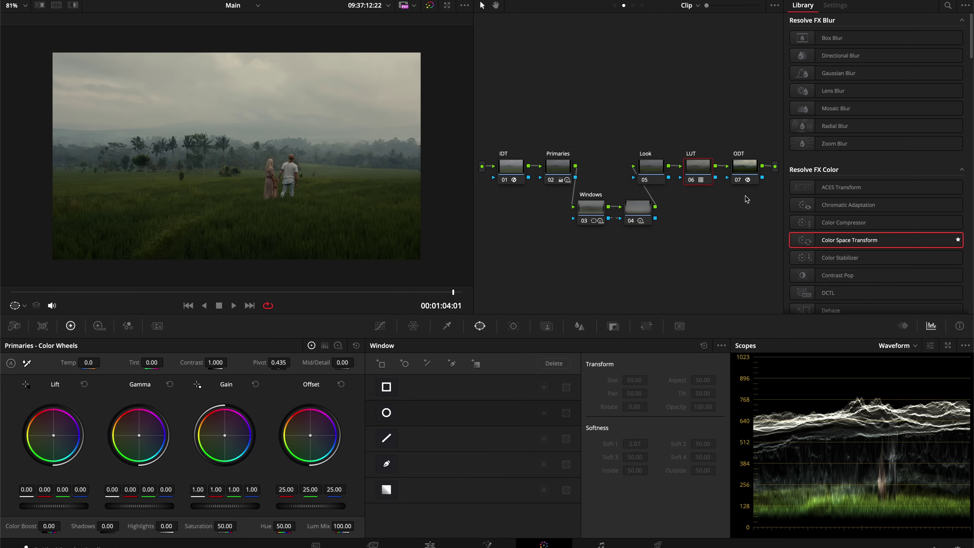
At the clip's first frame, switch the scope to Vectorscope and lower the Look node's blue gamma to -0.01
left_click(657, 171)
key("Up")
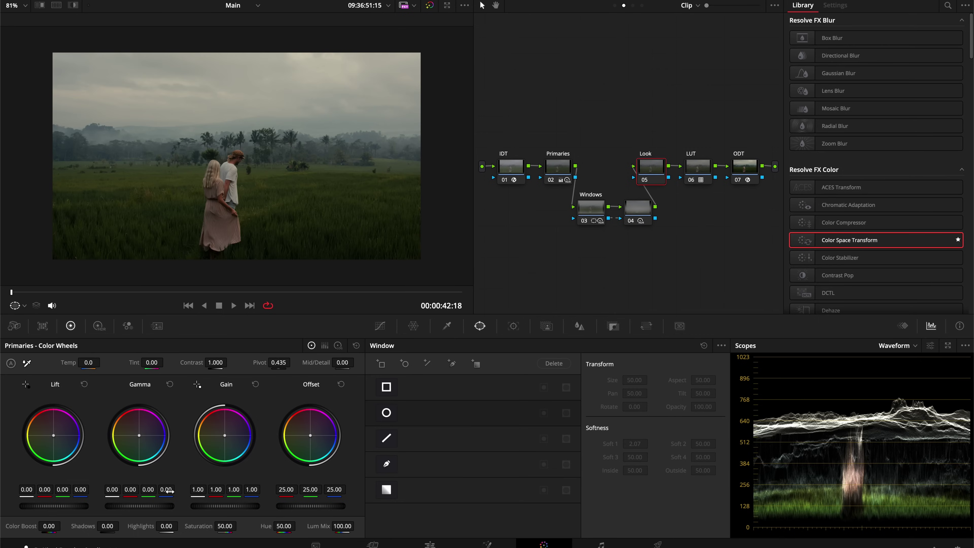
left_click(895, 346)
left_click(901, 374)
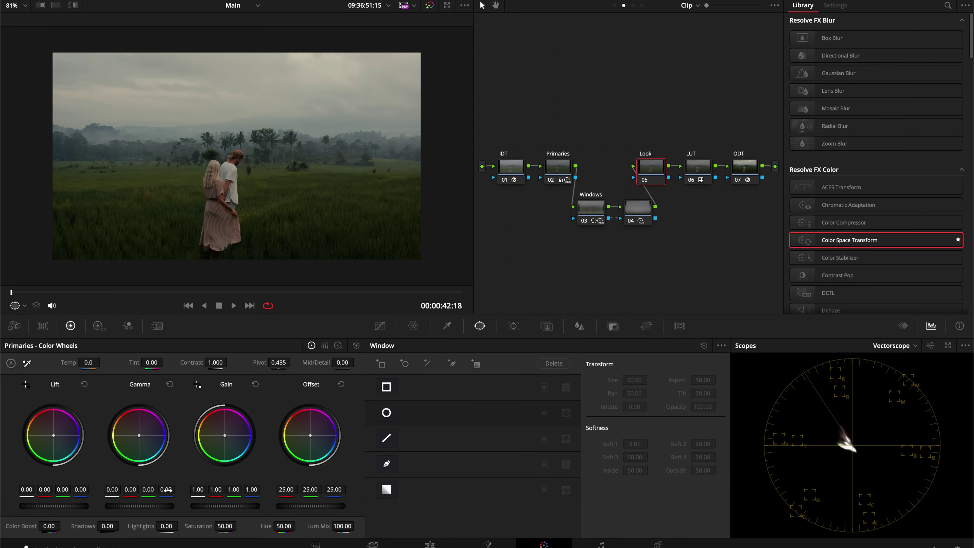
left_click_drag(166, 489, 157, 488)
scroll(342, 218, "up", 2)
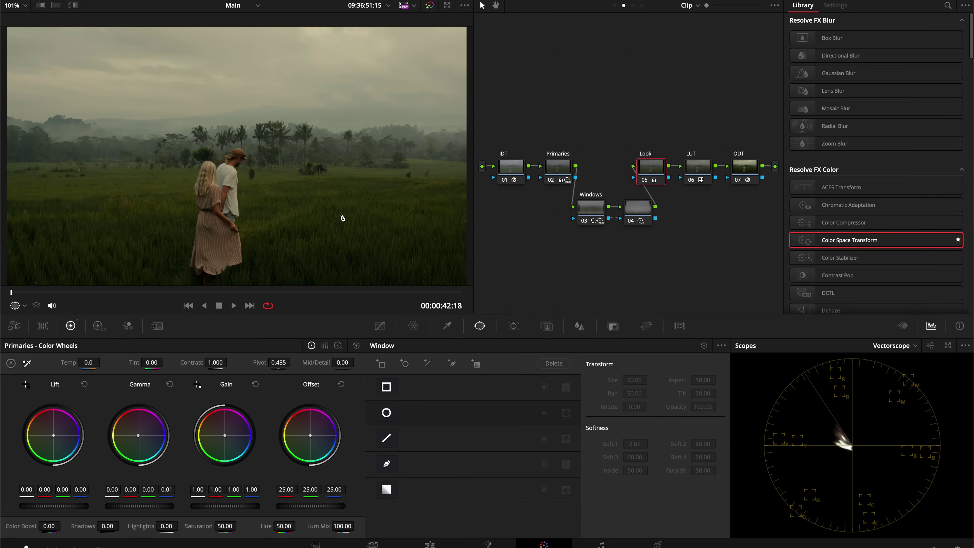
Inspect the graded frame in the enlarged viewer and compare the image with the Look node disabled and enabled
key("alt+f")
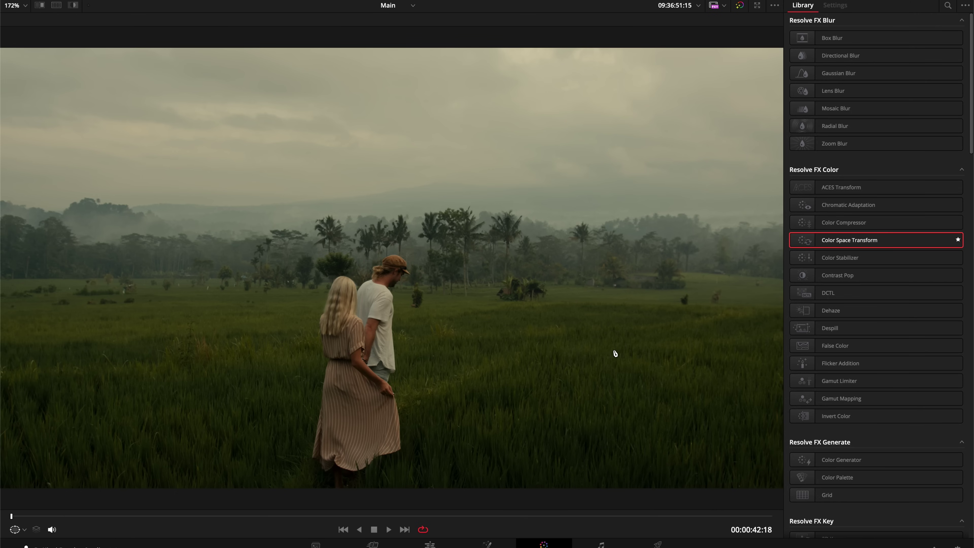
key("alt+f")
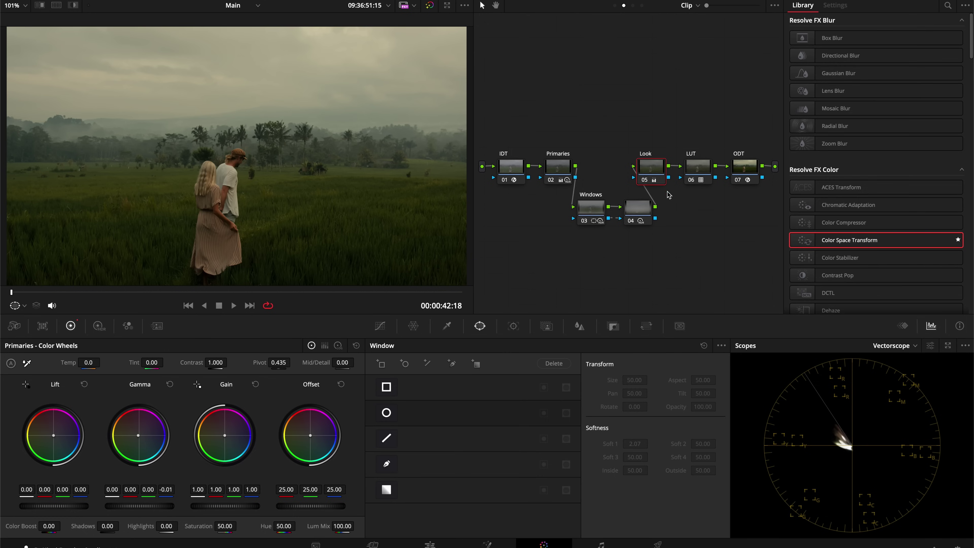
key("ctrl+d")
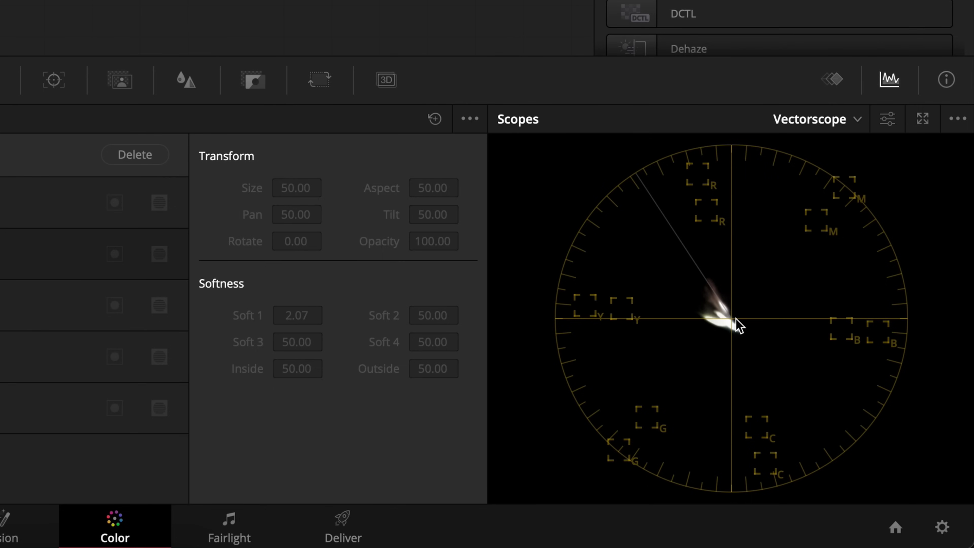
key("ctrl+d")
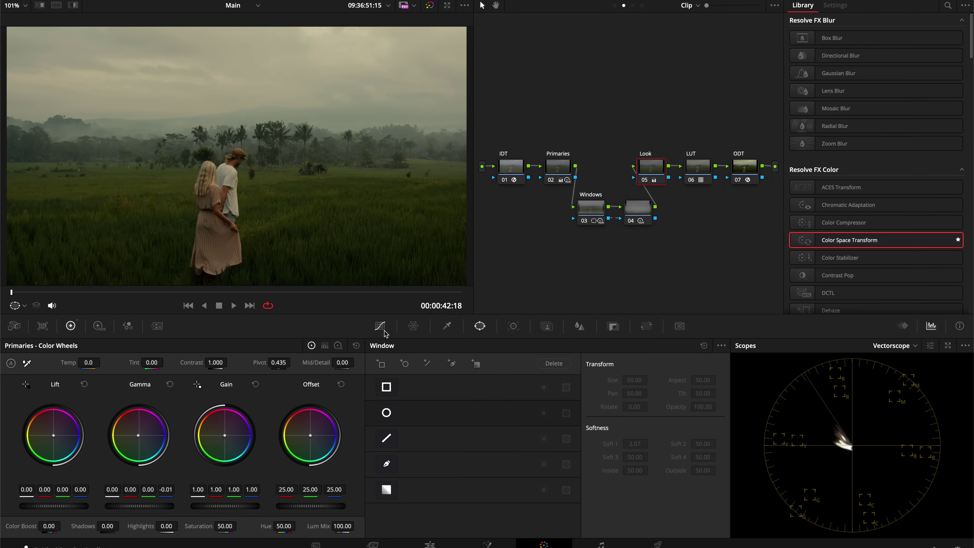
Isolate the green channel in the Look node's Custom curves and try out a midtone control point on it
left_click(380, 325)
left_click(587, 346)
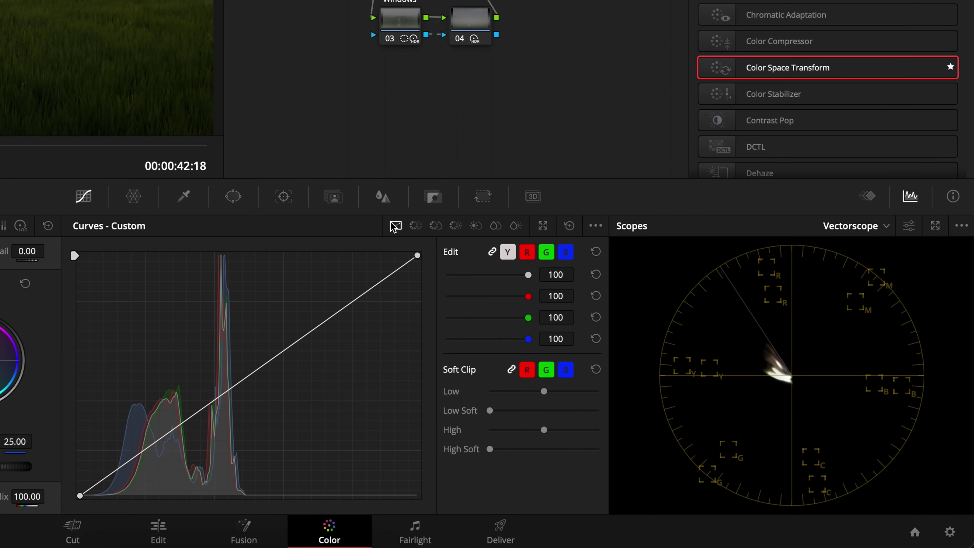
left_click(546, 252)
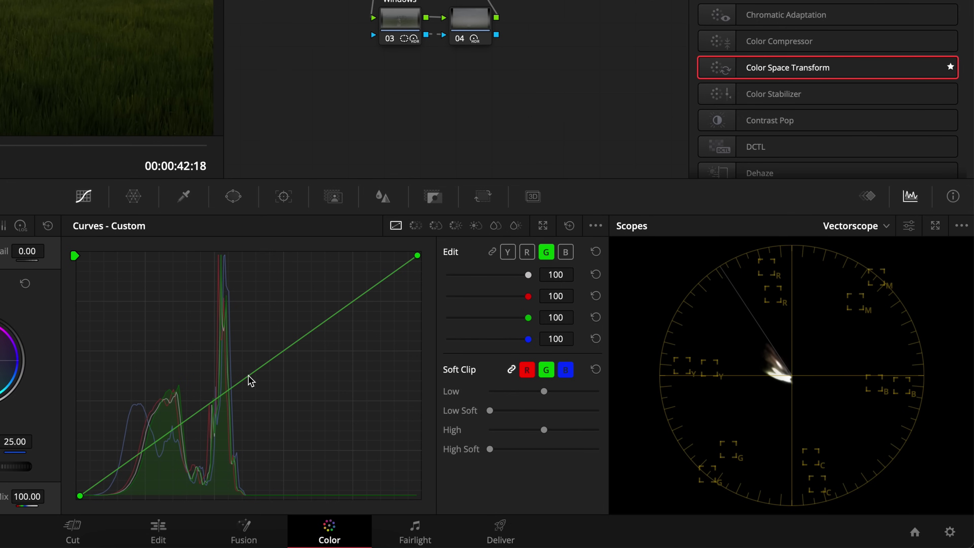
mouse_move(250, 380)
left_mouse_down()
mouse_move(222, 349)
mouse_move(274, 392)
left_mouse_up()
right_click(273, 388)
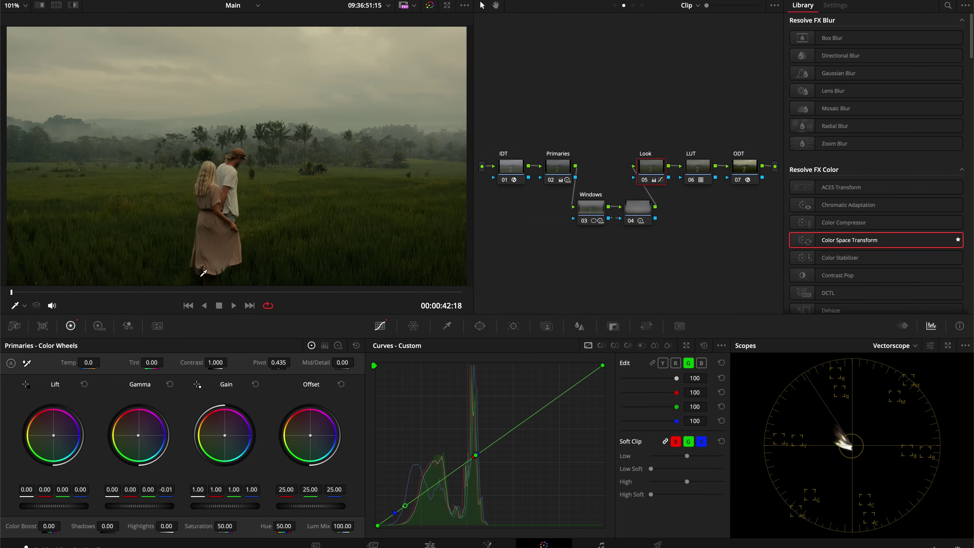
On the Look node's green curve, nudge the upper point slightly upward and the shadow point slightly downward
left_click(476, 456)
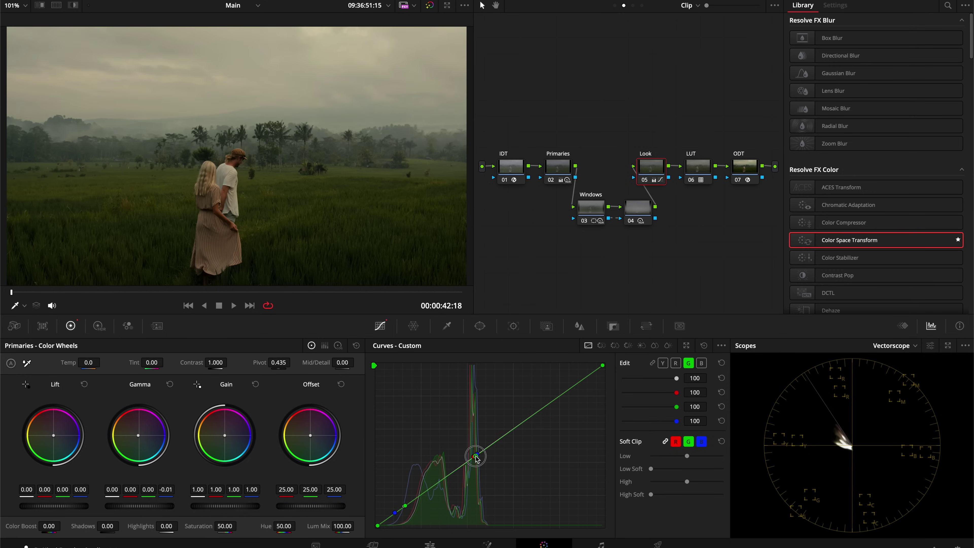
left_click_drag(476, 456, 476, 455)
left_click_drag(475, 455, 474, 455)
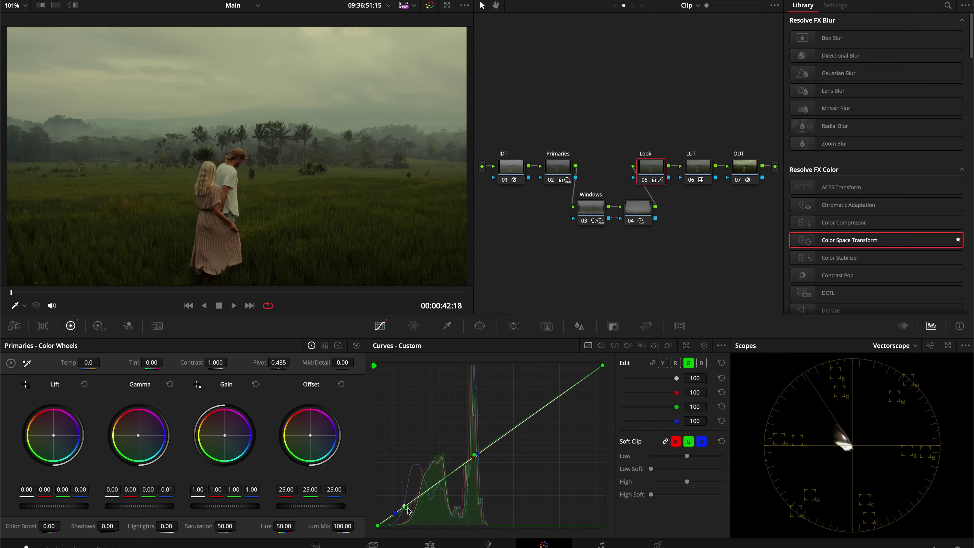
left_click_drag(474, 454, 474, 454)
left_click_drag(473, 455, 474, 455)
left_click_drag(405, 508, 405, 507)
Lower the Look node's blue gamma to -0.02 and its red gamma very slightly, comparing the image with the node disabled
left_click_drag(165, 490, 159, 490)
left_click(131, 490)
left_click_drag(130, 489, 129, 490)
left_click(406, 508)
key("ctrl+d")
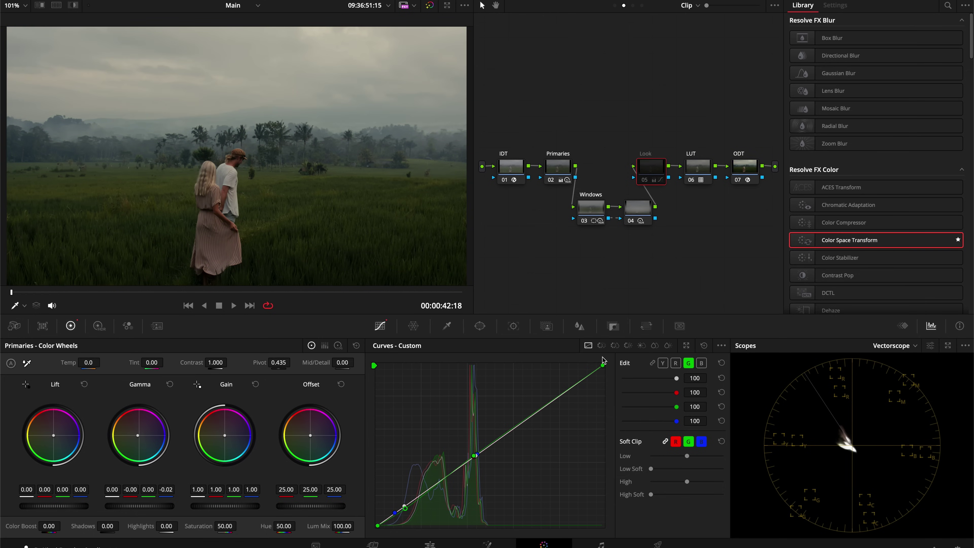
key("ctrl+d")
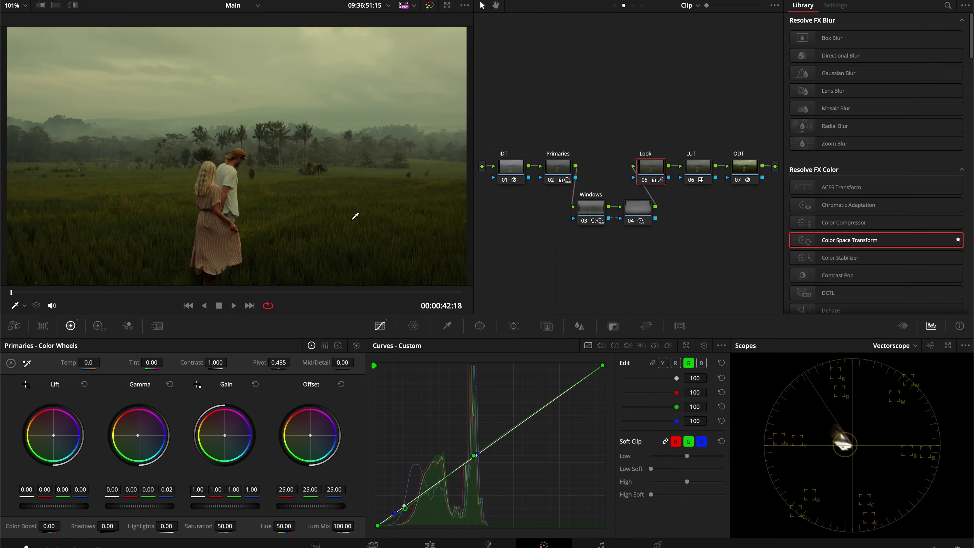
In the Look node's Sat Vs Sat curve, pull the high-saturation endpoint at input 0.50 down to output 0.00
left_click(655, 345)
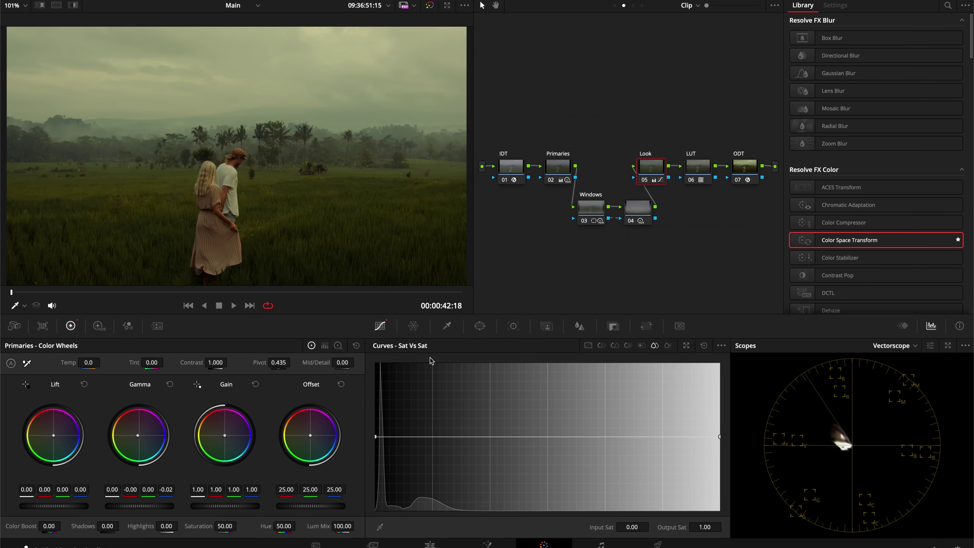
left_click(719, 437)
left_click_drag(719, 437, 730, 524)
key("super+z")
left_click_drag(719, 437, 731, 517)
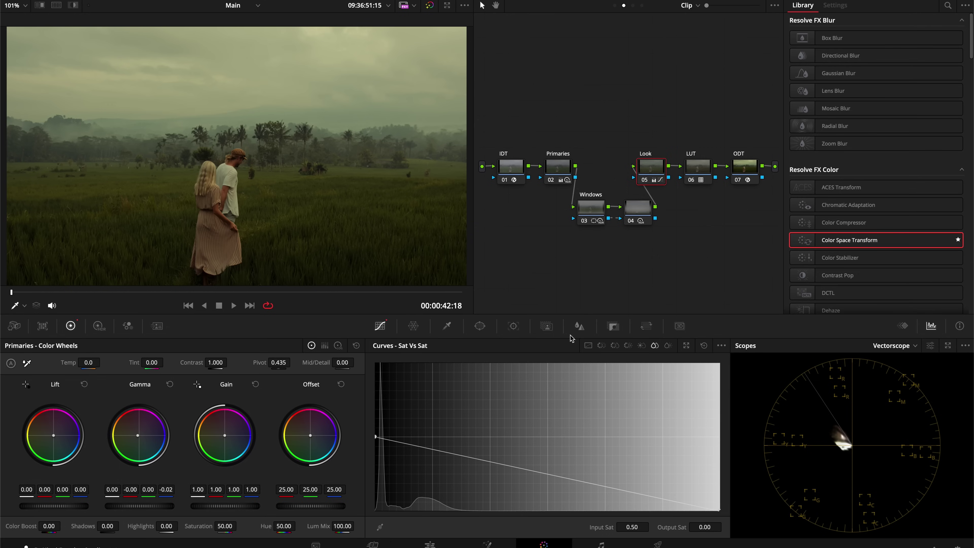
Compare the image with and without the Sat Vs Sat adjustment, examining the couple close up
left_click(706, 342)
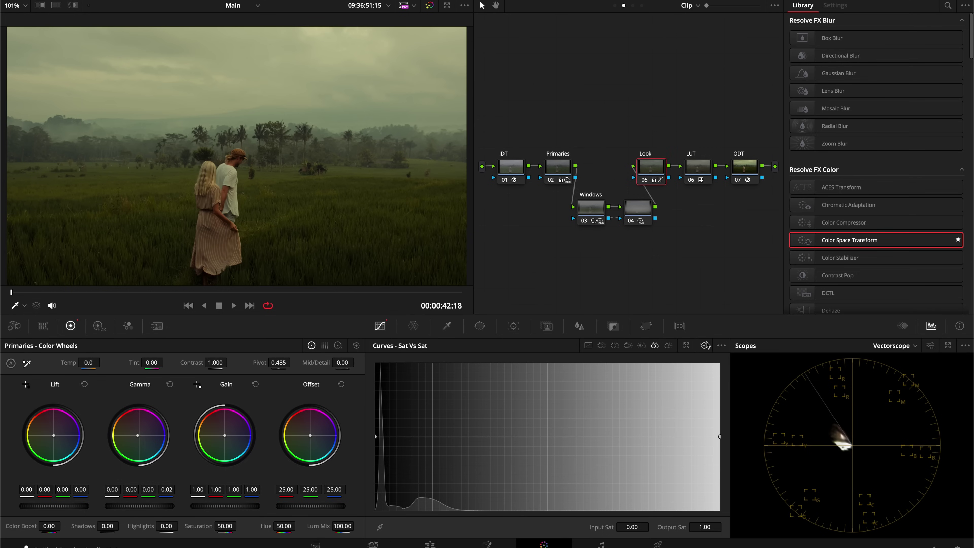
key("super+z")
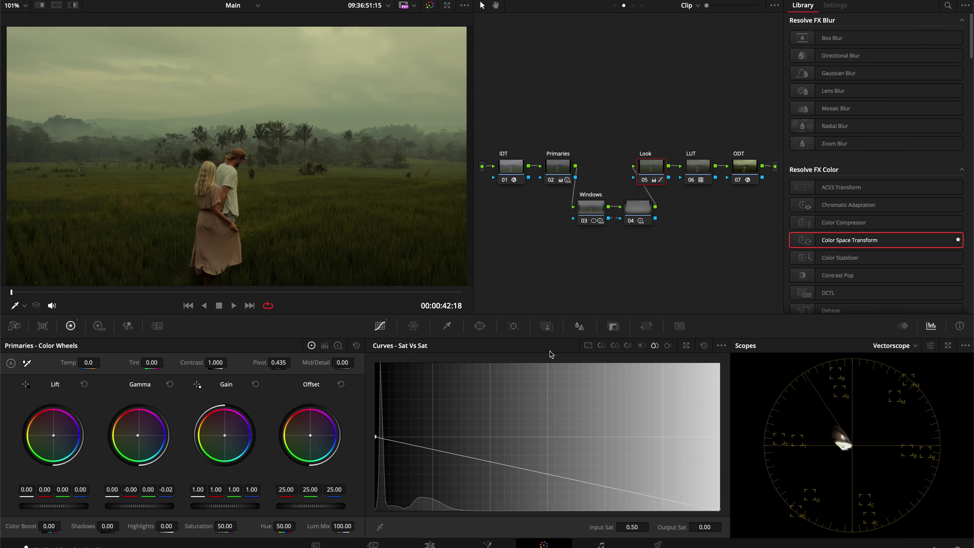
key("super+shift+z")
key("super+z")
key("ctrl+z")
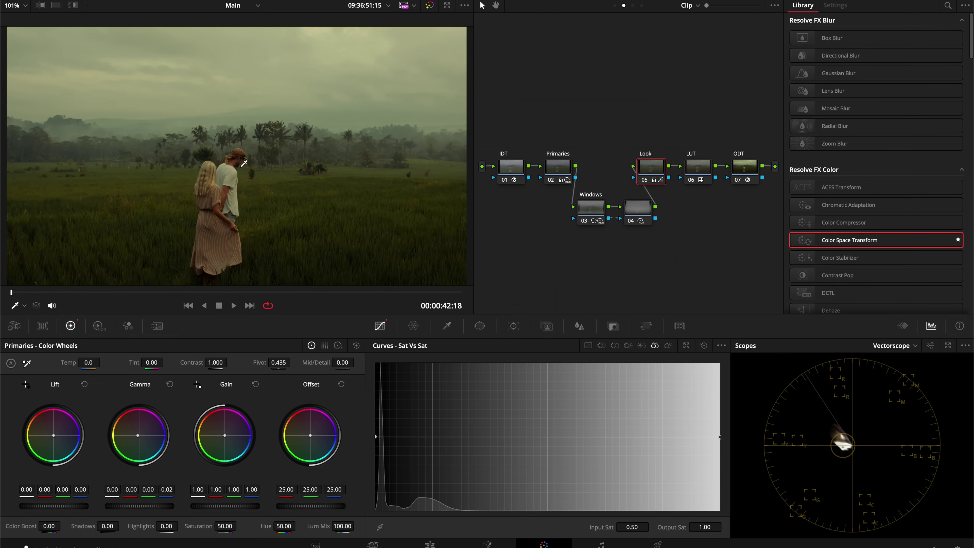
scroll(250, 168, "up", 4)
left_click_drag(234, 158, 269, 79)
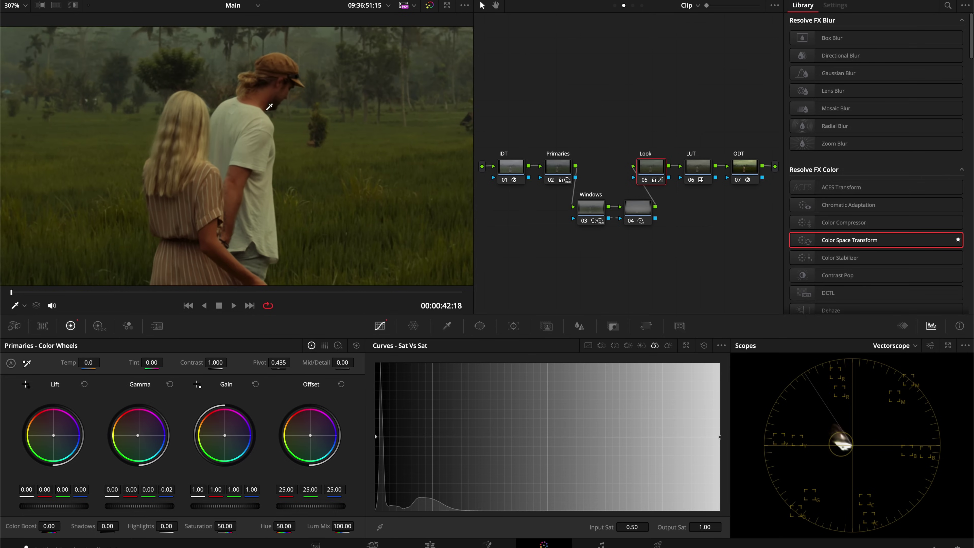
key("ctrl+shift+z")
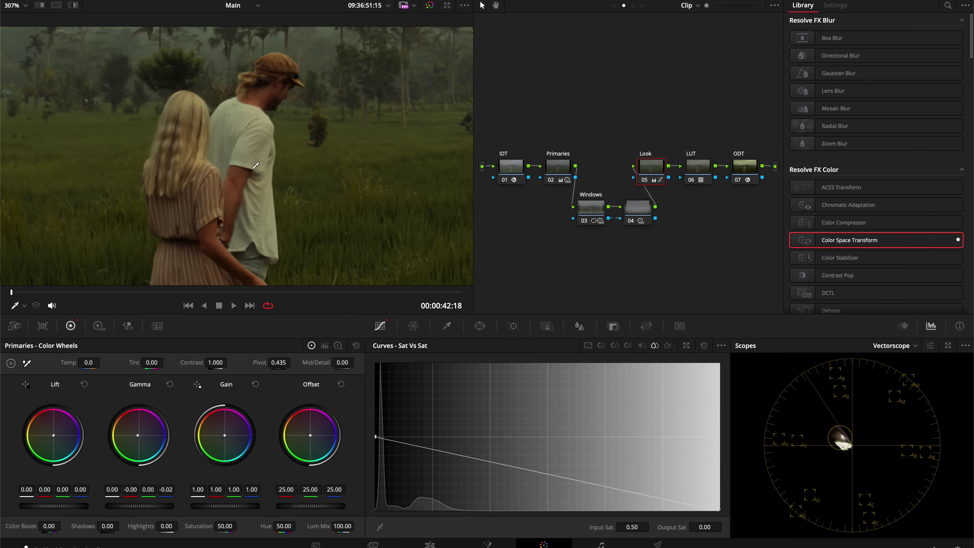
Add a Sat Vs Sat control point at input saturation 0.42 with output saturation 0.00, viewing the whole frame
left_click(678, 504)
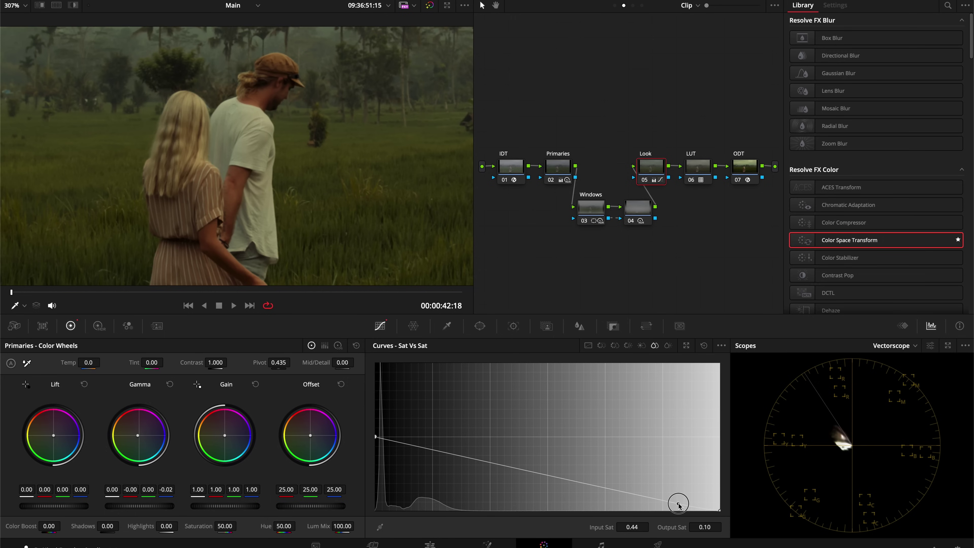
left_click_drag(678, 504, 611, 527)
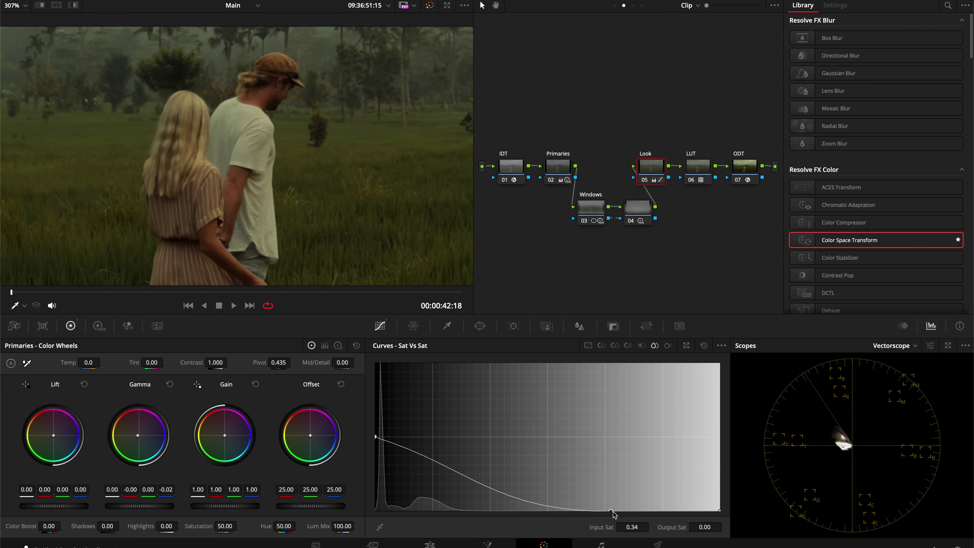
key("shift+z")
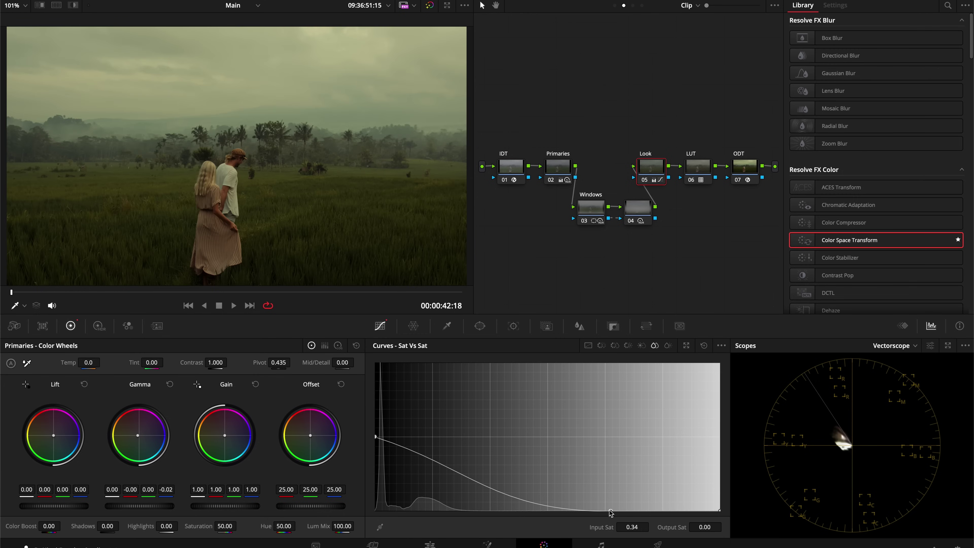
left_click_drag(611, 513, 663, 534)
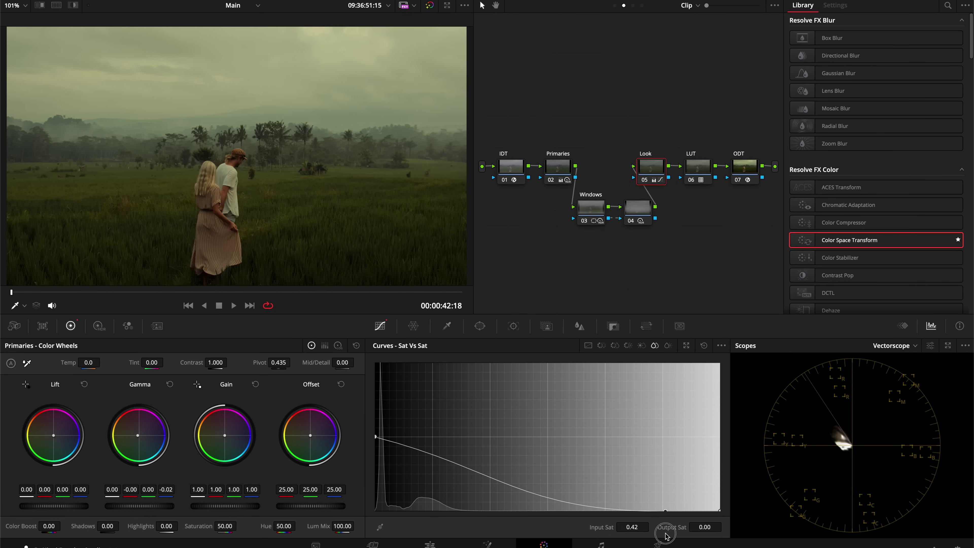
left_click_drag(665, 536, 663, 536)
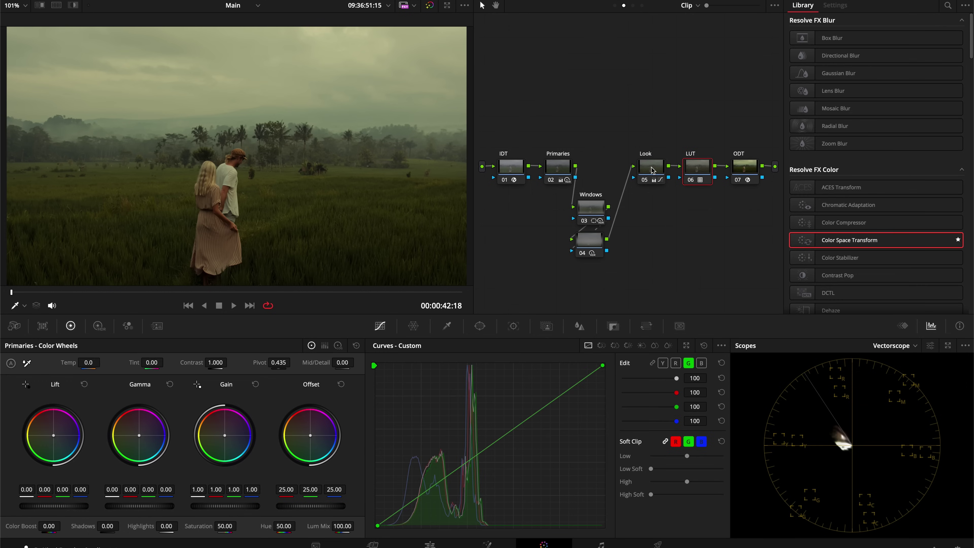
On the Look node, compare how contrast 0.000 affects the image in the HDR wheels and the Primaries wheels, restoring contrast each time
left_click(648, 168)
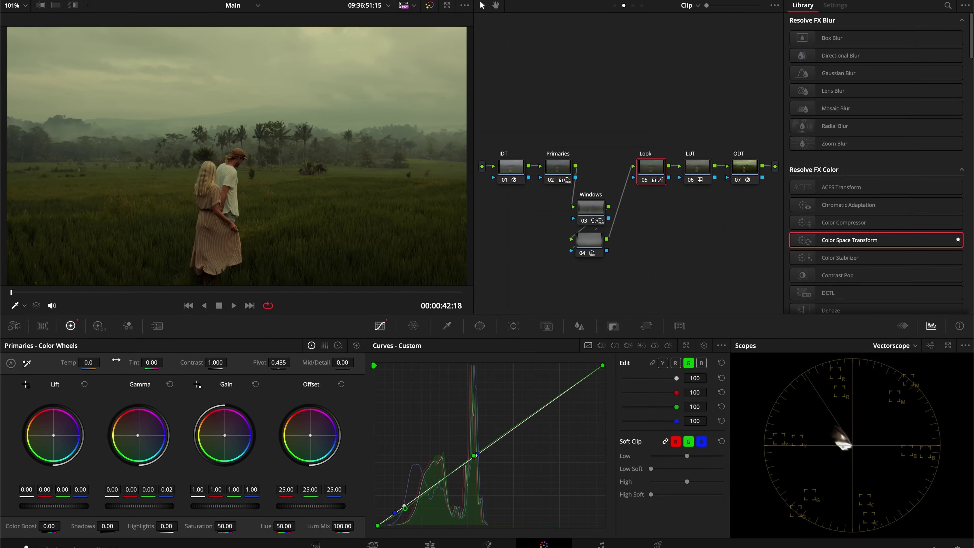
left_click(99, 325)
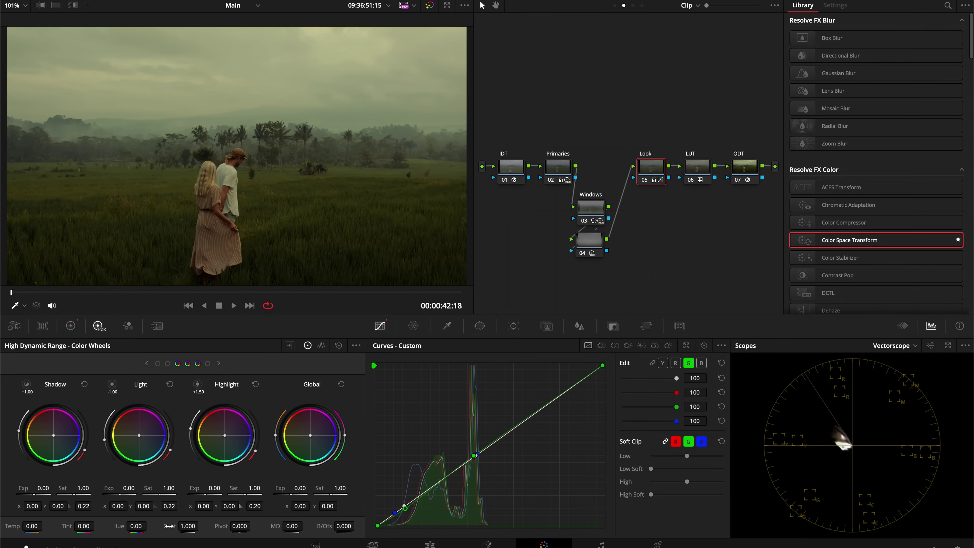
left_click_drag(168, 526, 381, 278)
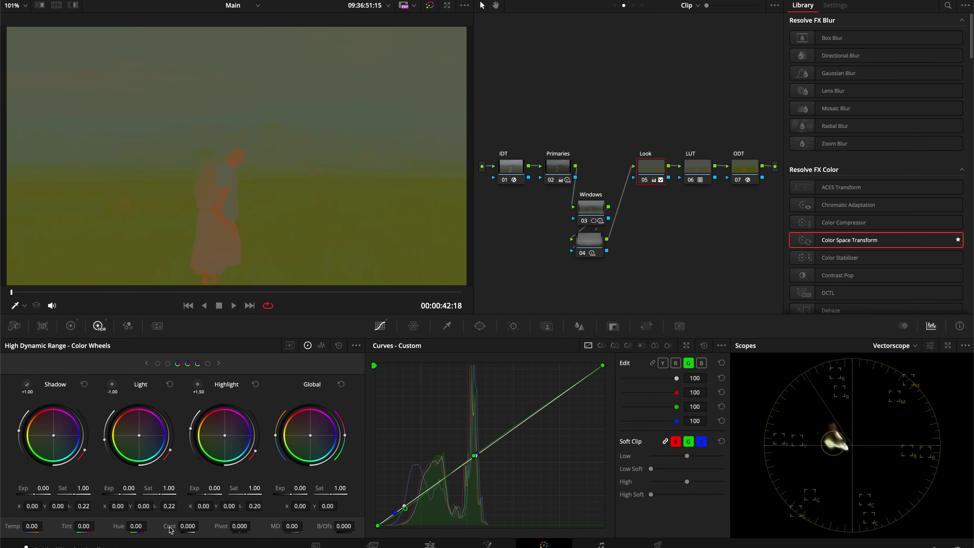
double_click(170, 527)
left_click(71, 326)
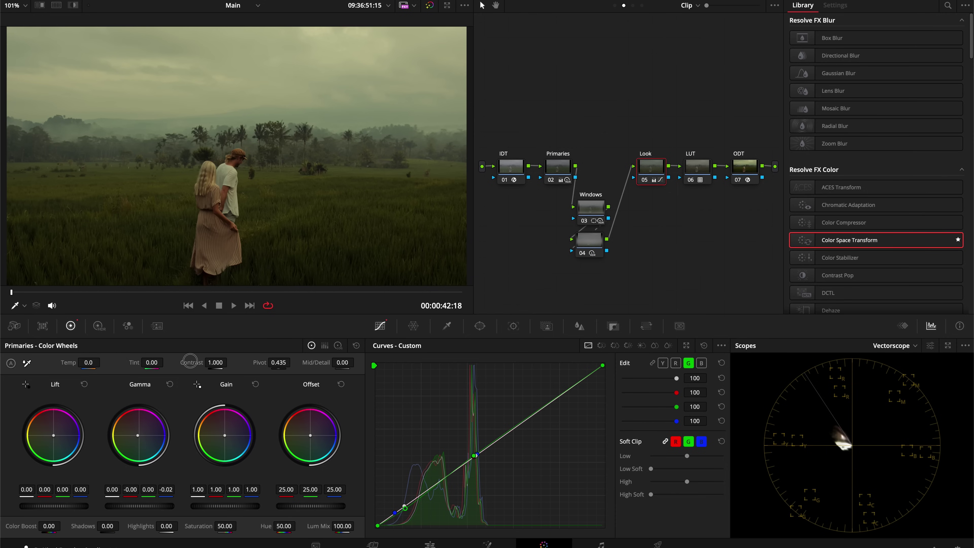
left_click_drag(189, 362, 45, 361)
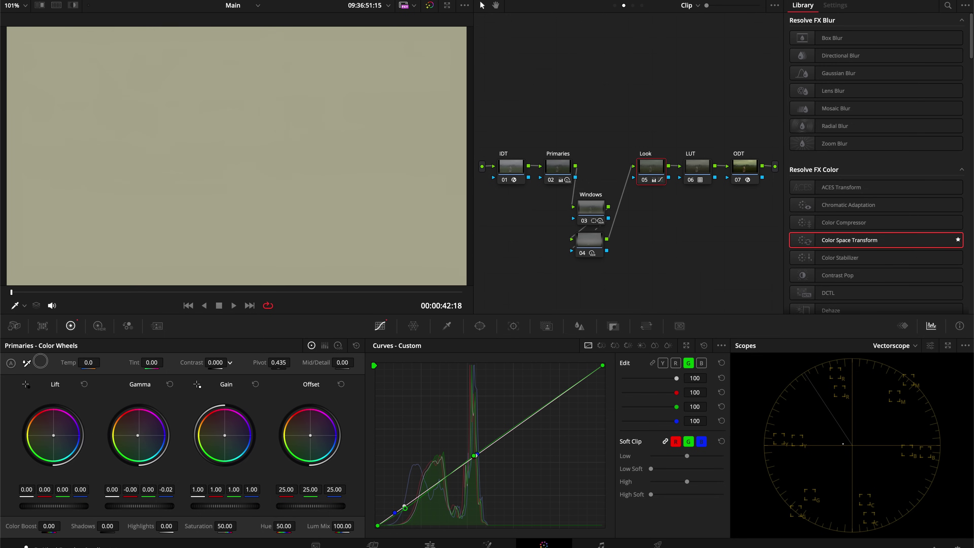
left_click_drag(487, 273, 462, 271)
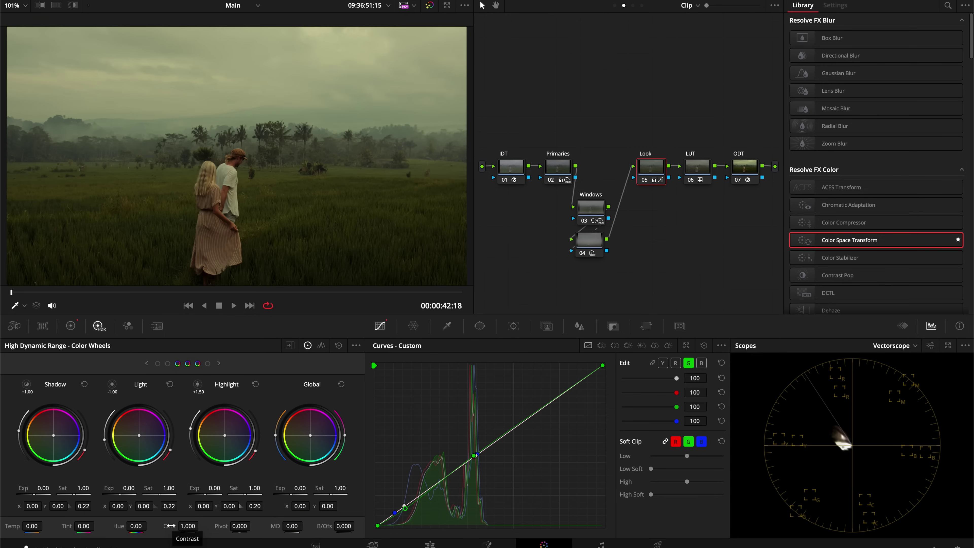
Set the Look node's HDR contrast to 1.012 while monitoring the image on the Waveform scope
left_click_drag(170, 525, 167, 524)
left_click(871, 344)
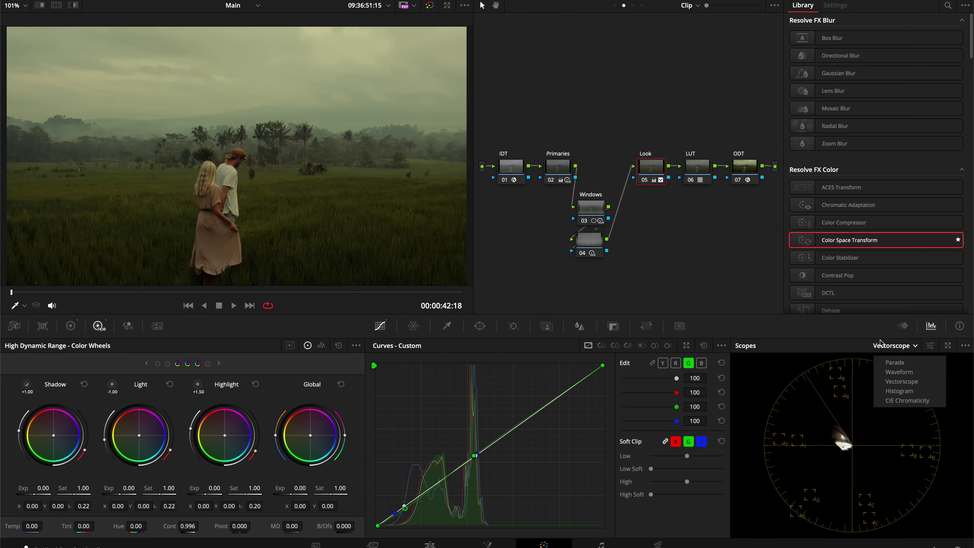
left_click(895, 373)
left_click_drag(167, 528, 171, 526)
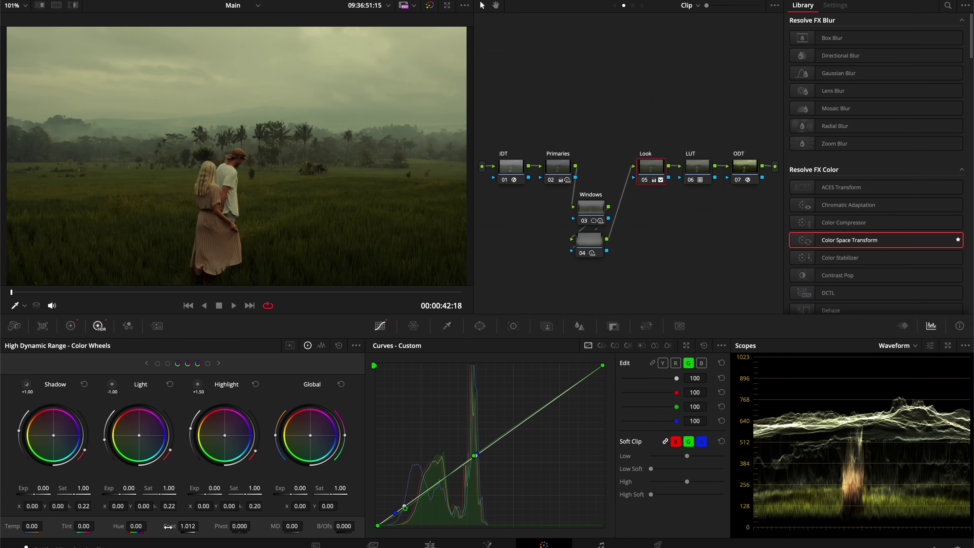